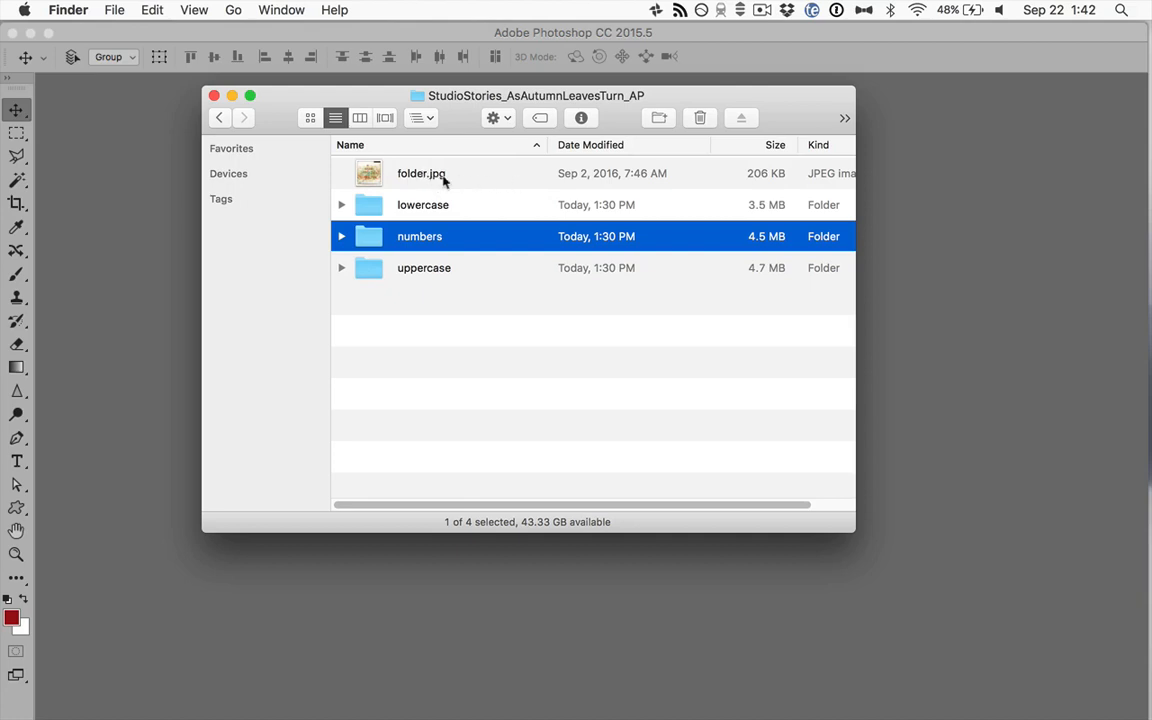
- Delete folder.jpg from the StudioStories_AsAutumnLeavesTurn_AP folder
left_click(440, 177)
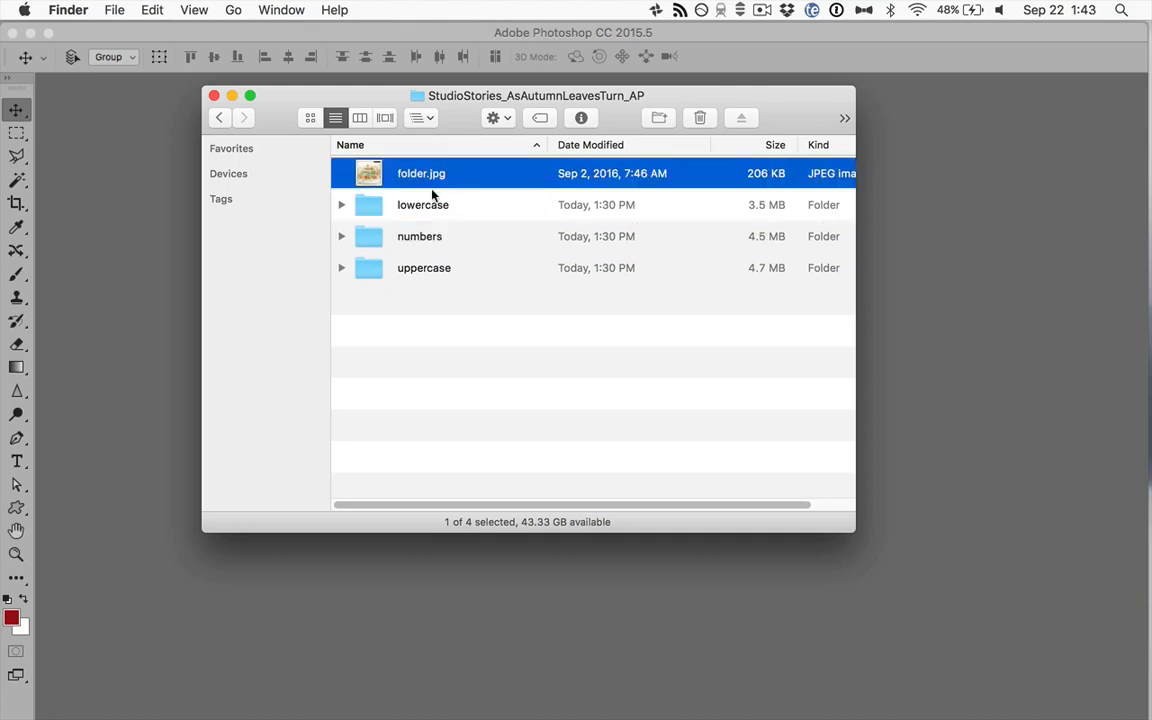
left_click(700, 117)
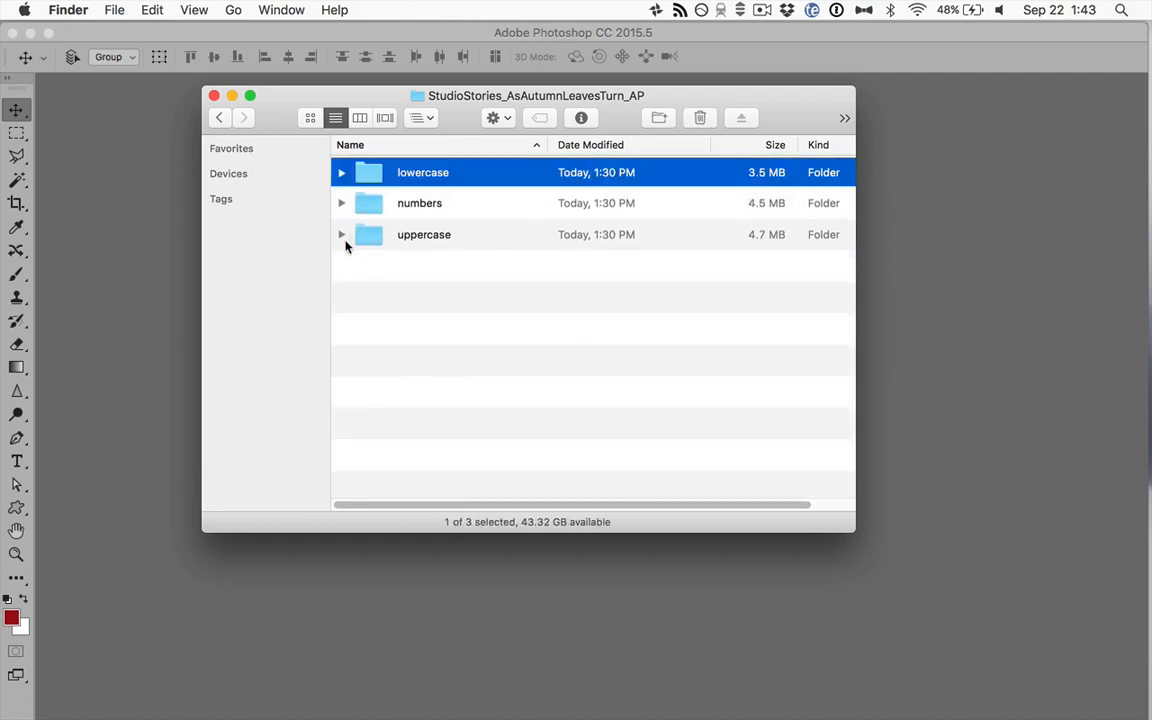
- Look through the contents of the uppercase and numbers subfolders, then close the folder window
left_click(341, 234)
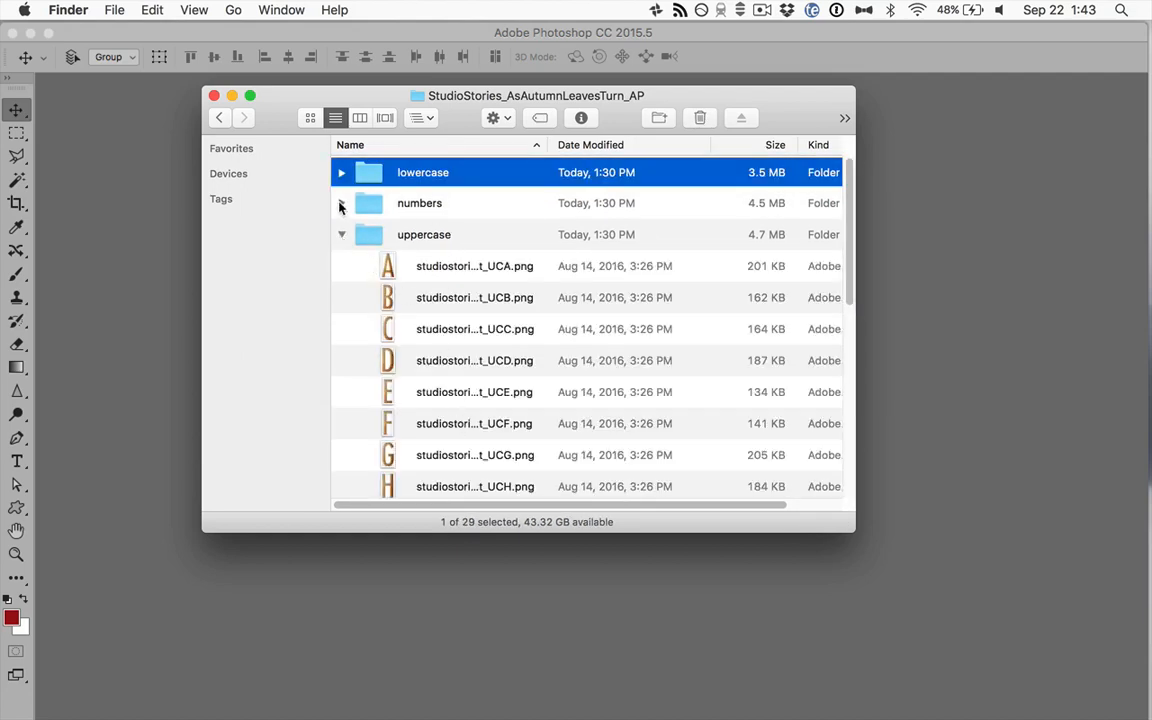
left_click(341, 203)
left_click(341, 203)
left_click(341, 234)
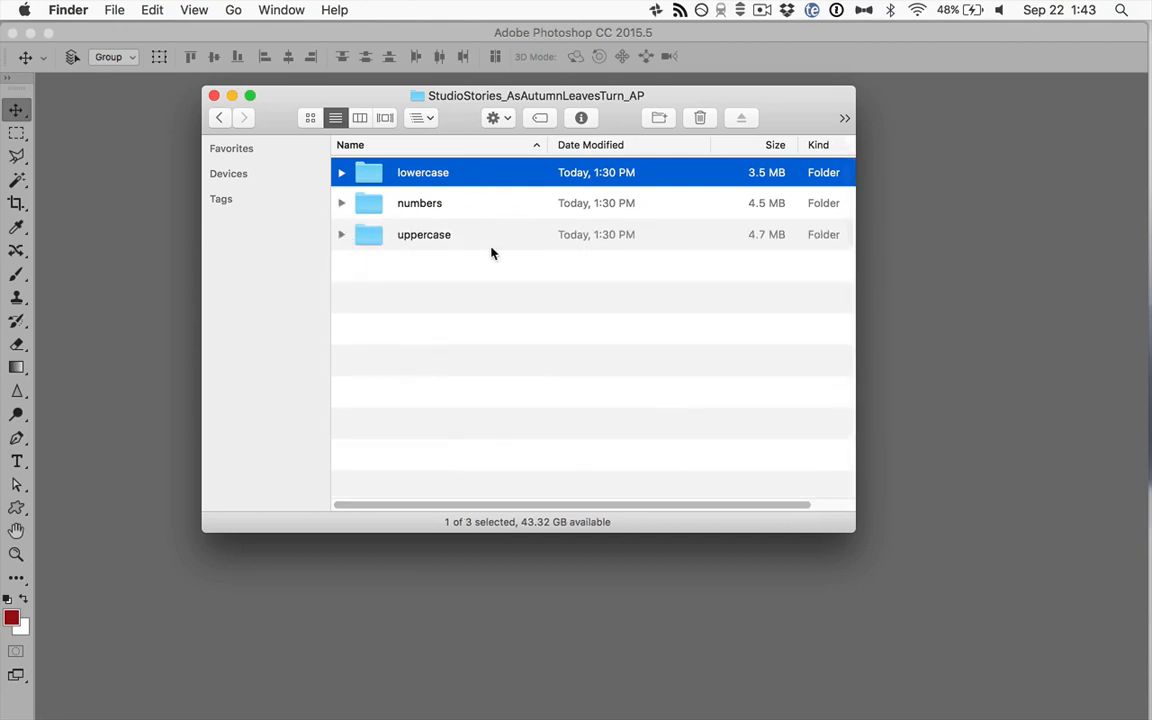
left_click(212, 97)
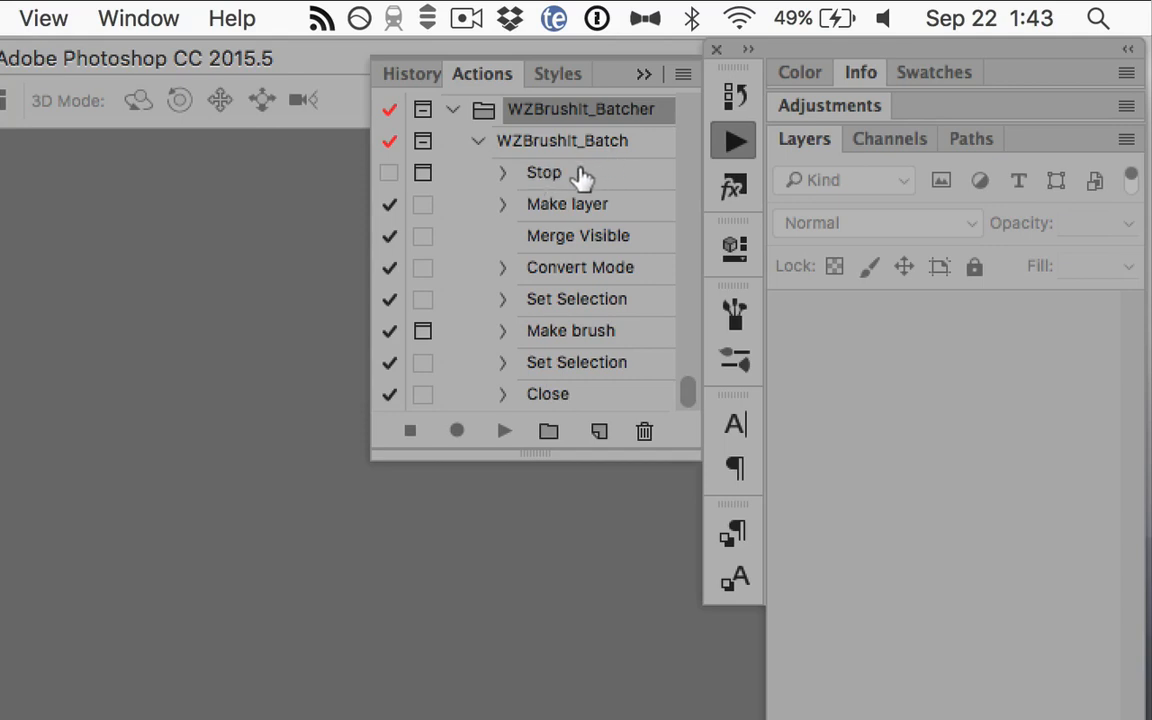
- Enable the Stop step of the WZBrushIt_Batch action and disable it again
left_click(392, 180)
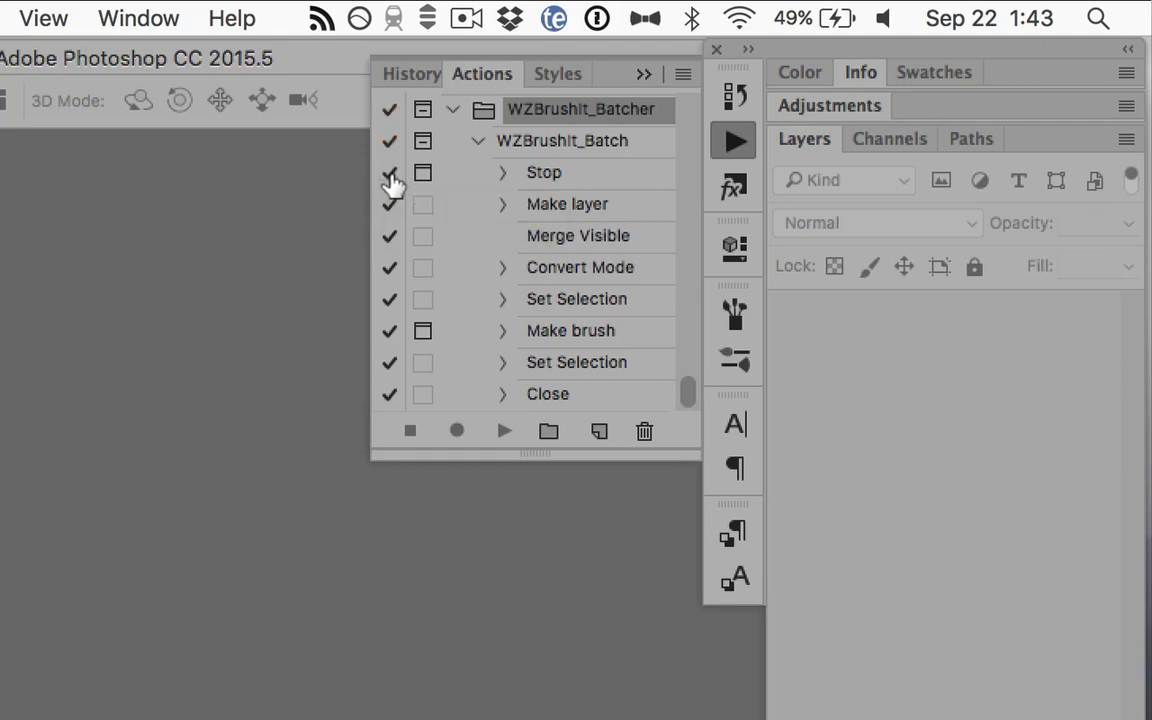
left_click(390, 178)
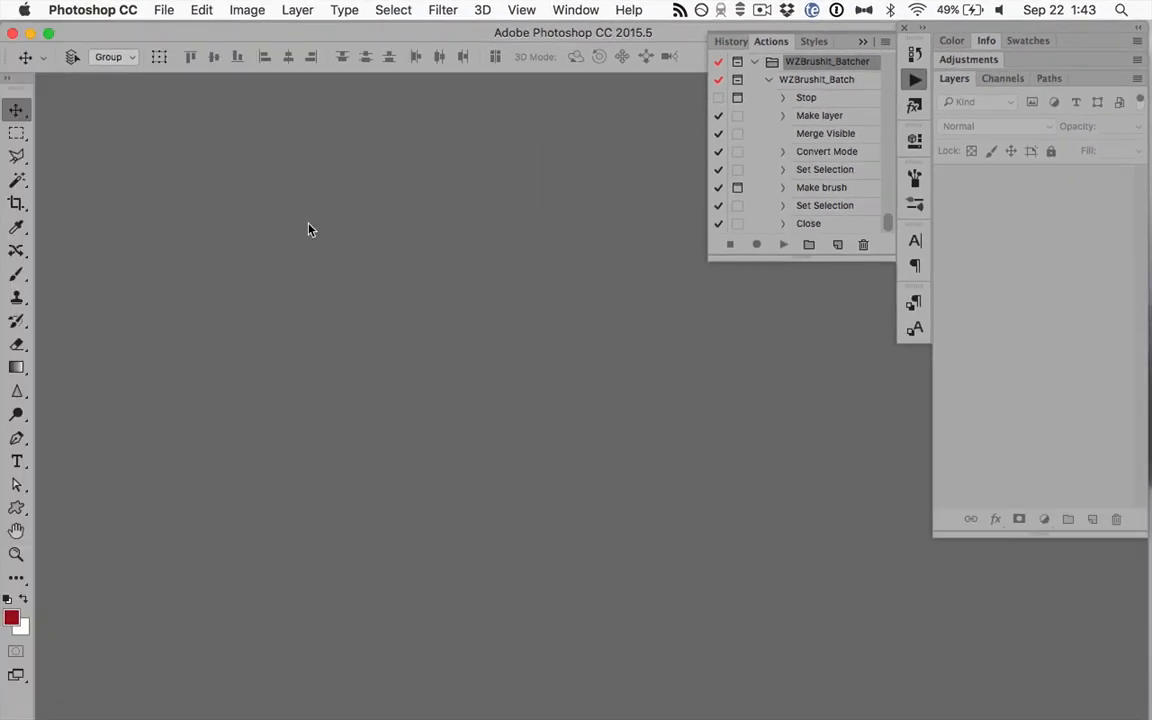
- Start a Batch automation using the WZBrushIt_Batcher set and its WZBrushIt_Batch action
left_click(164, 9)
mouse_move(262, 404)
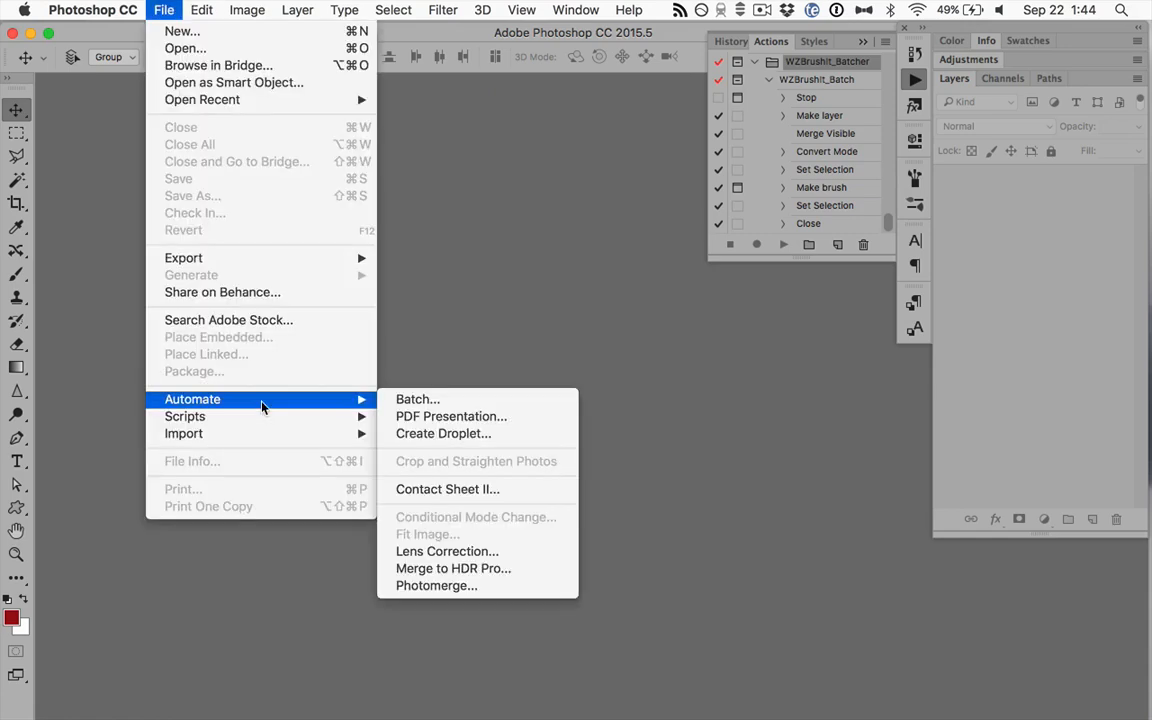
left_click(410, 400)
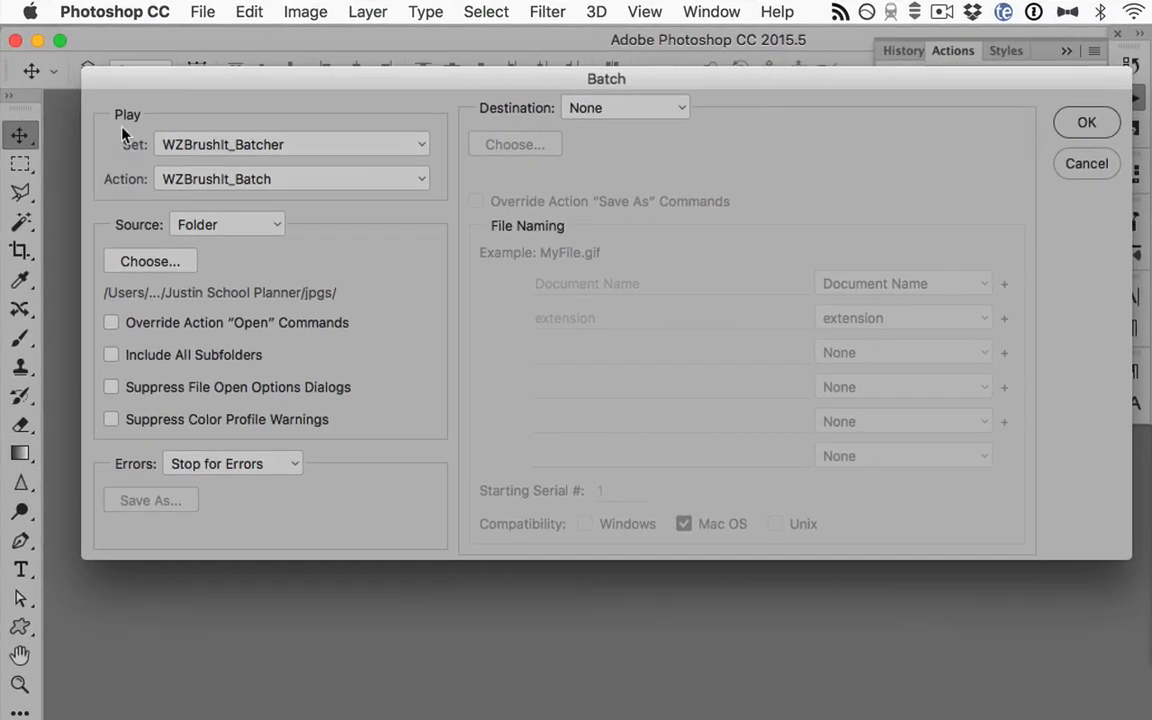
left_click(250, 178)
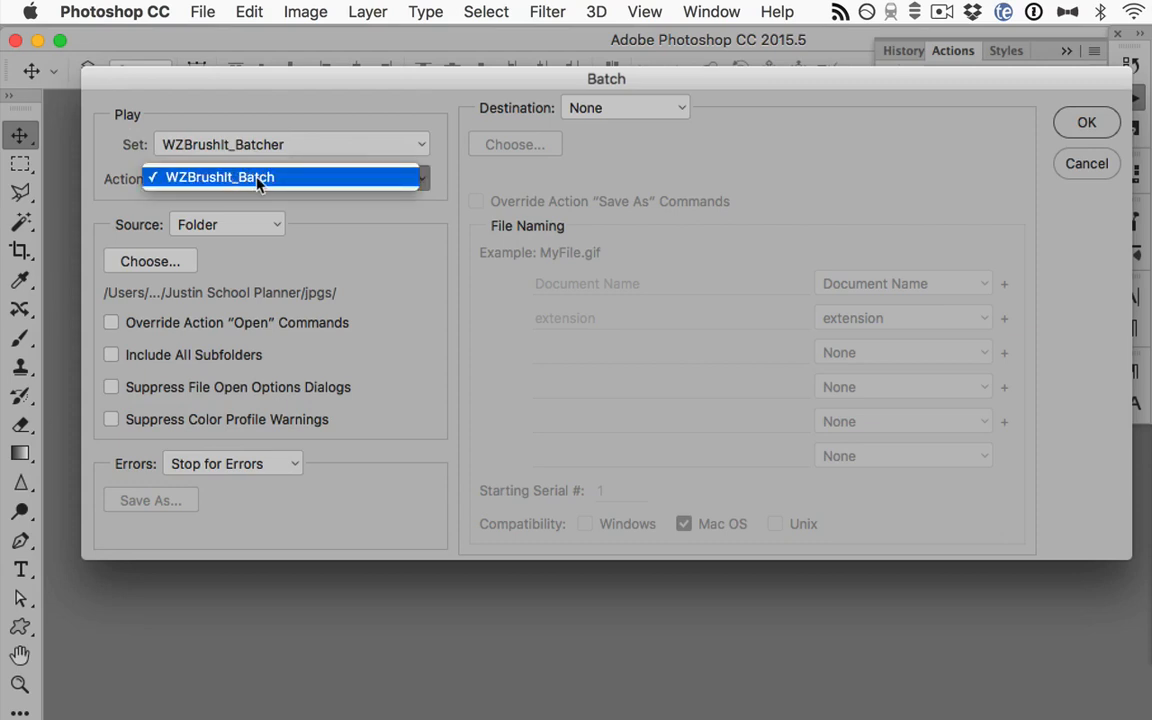
left_click(325, 178)
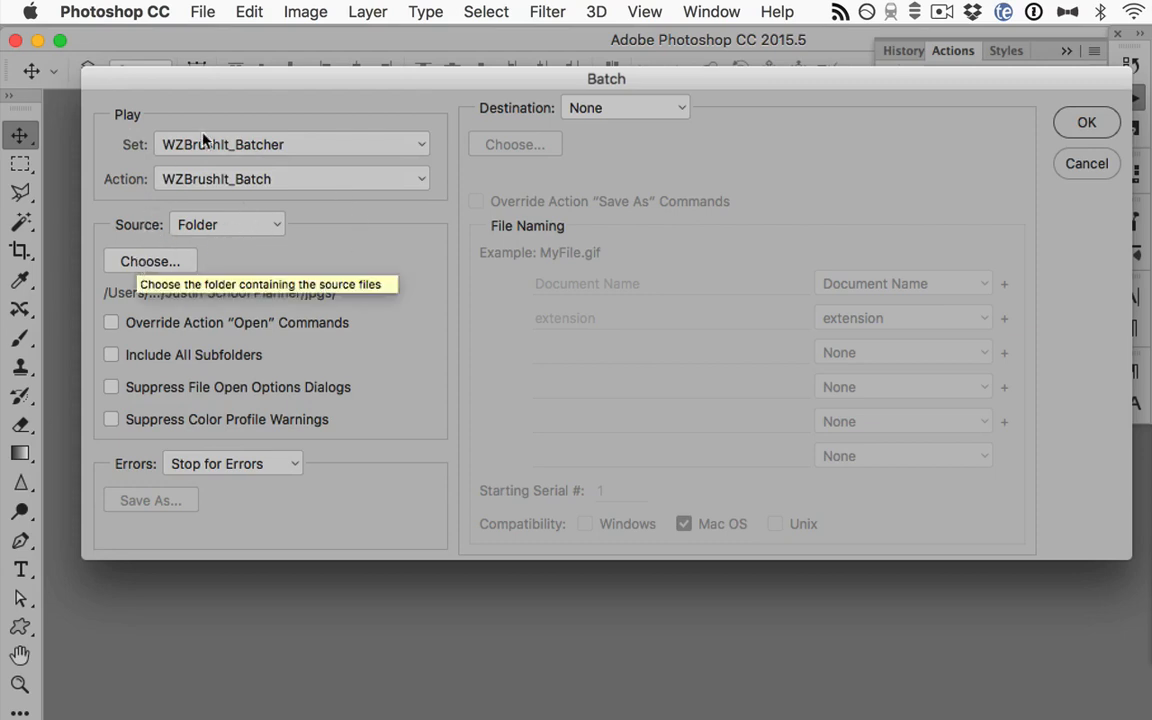
- Set the batch source to the StudioStories_AsAutumnLeavesTurn_AP folder and include all subfolders
left_click(143, 259)
double_click(715, 116)
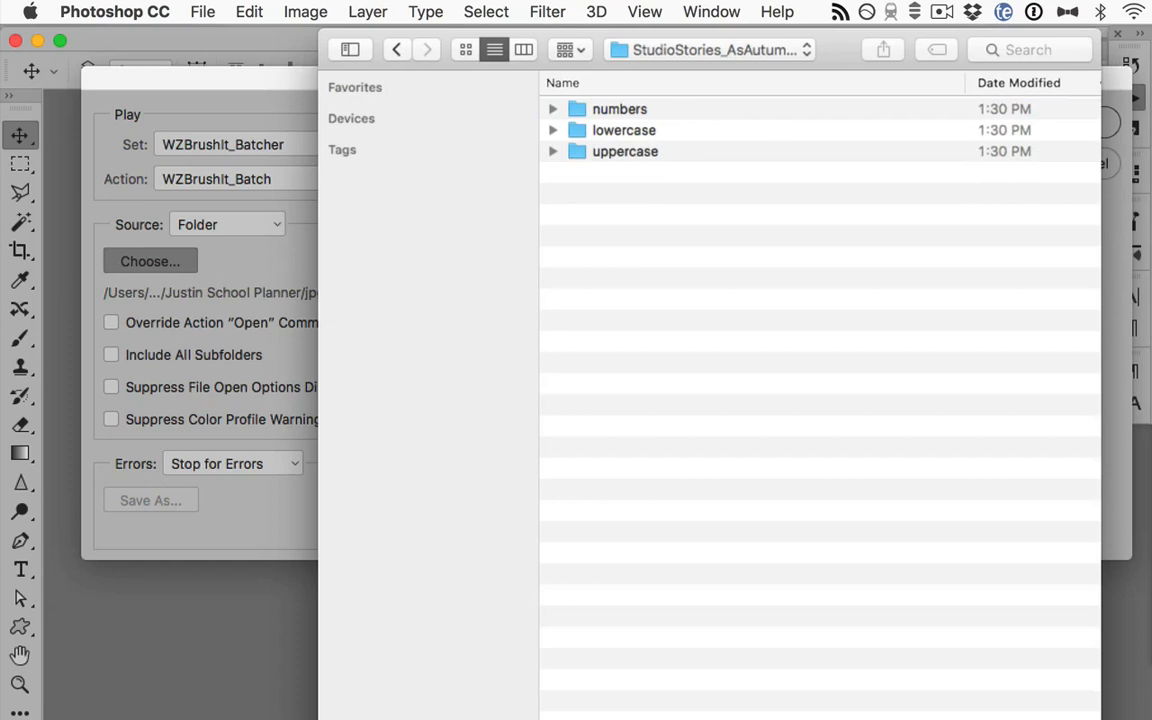
key("Return")
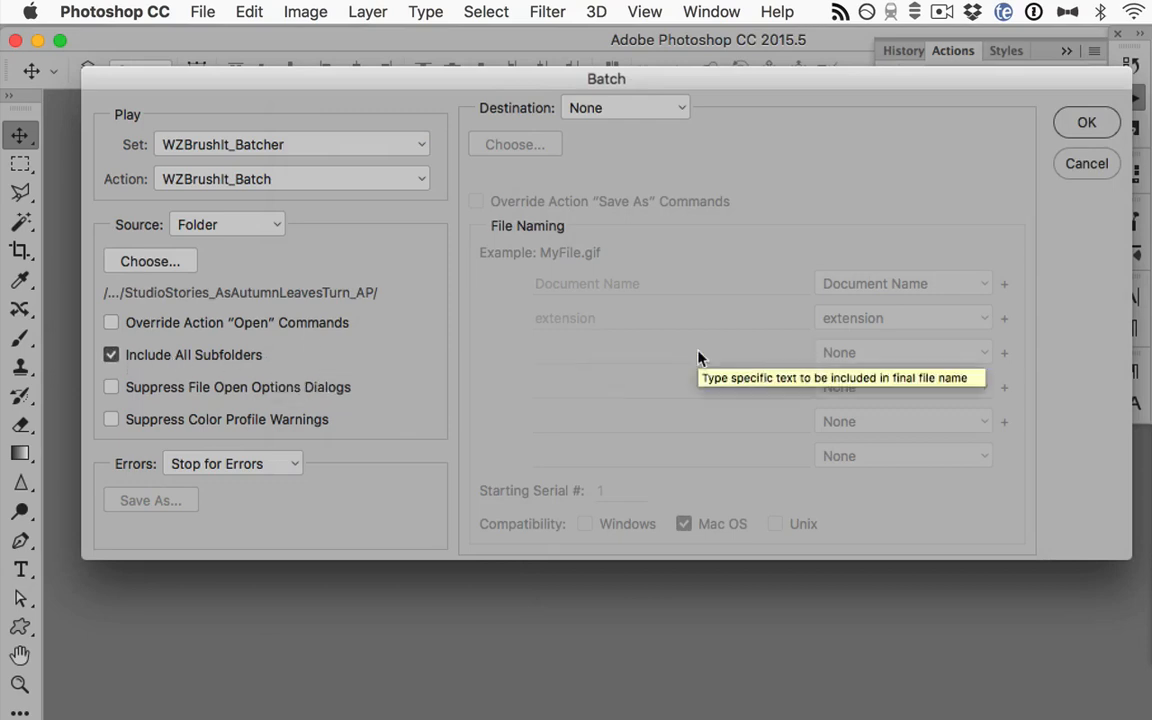
- Keep the batch destination at None and run the batch
left_click(651, 118)
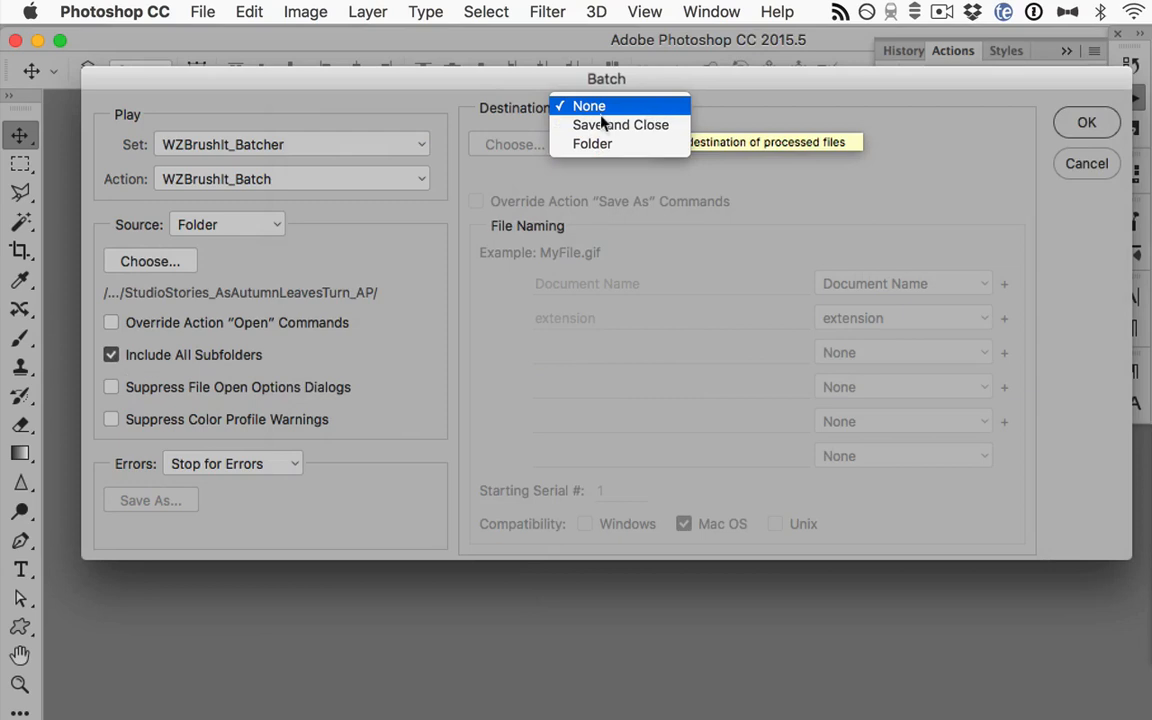
left_click(890, 138)
left_click_drag(940, 78, 643, 108)
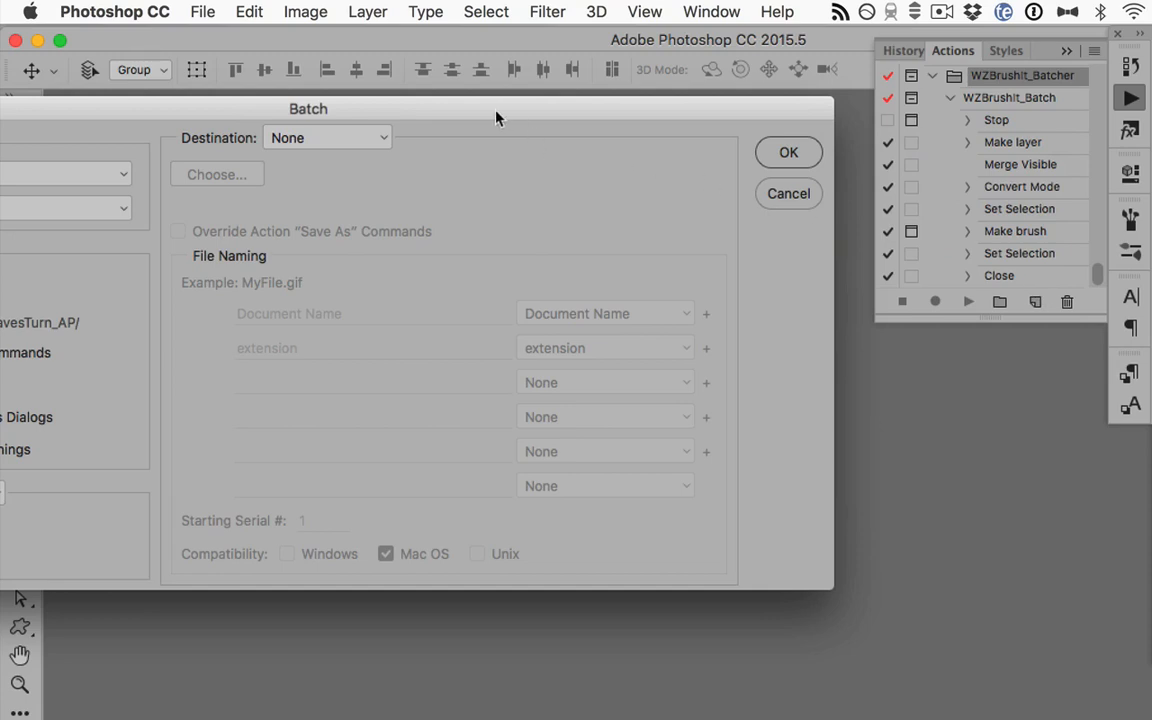
left_click_drag(496, 116, 779, 121)
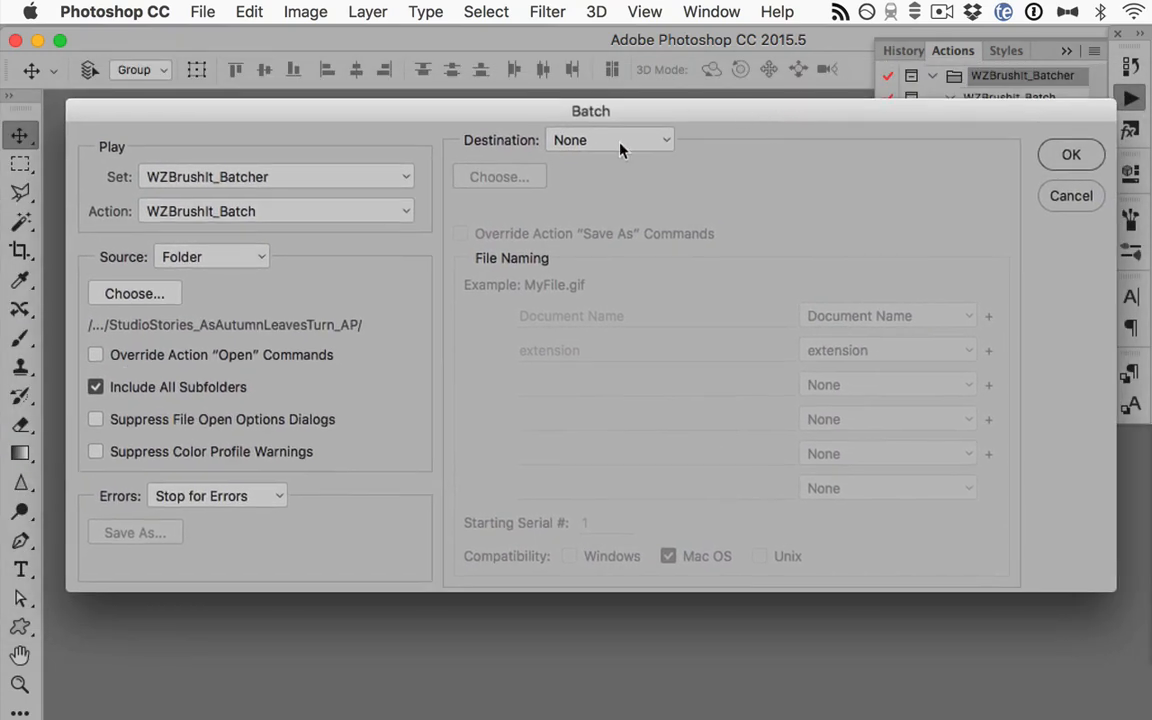
left_click(594, 141)
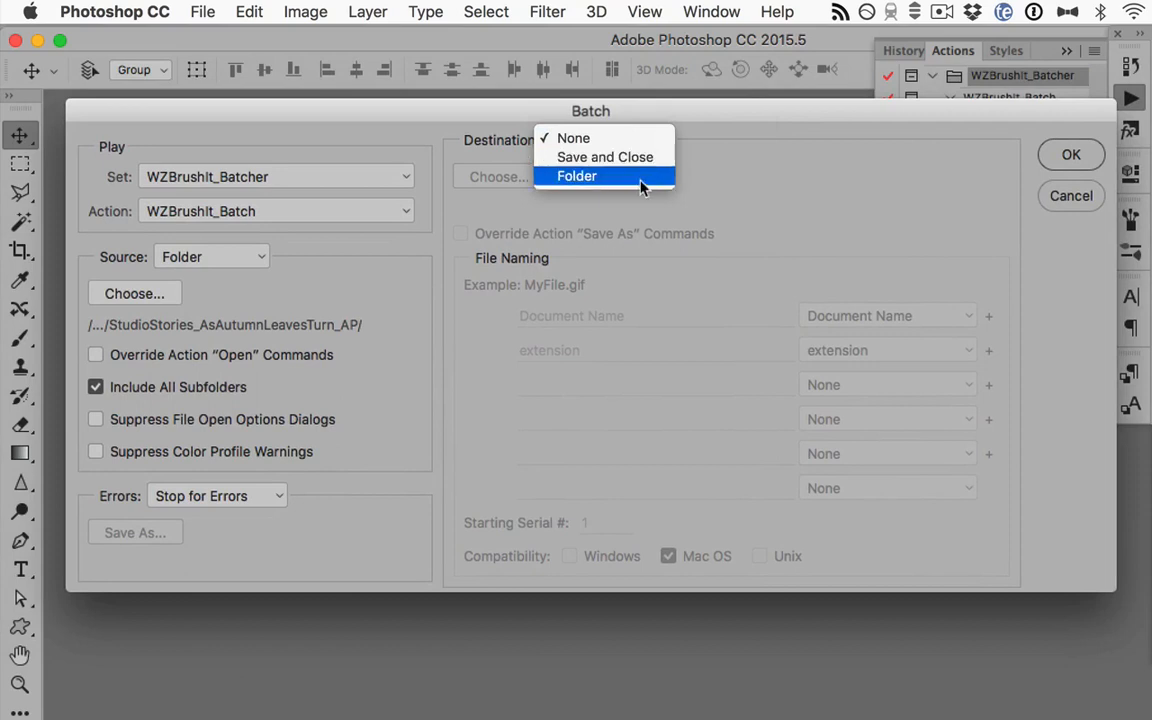
left_click(951, 157)
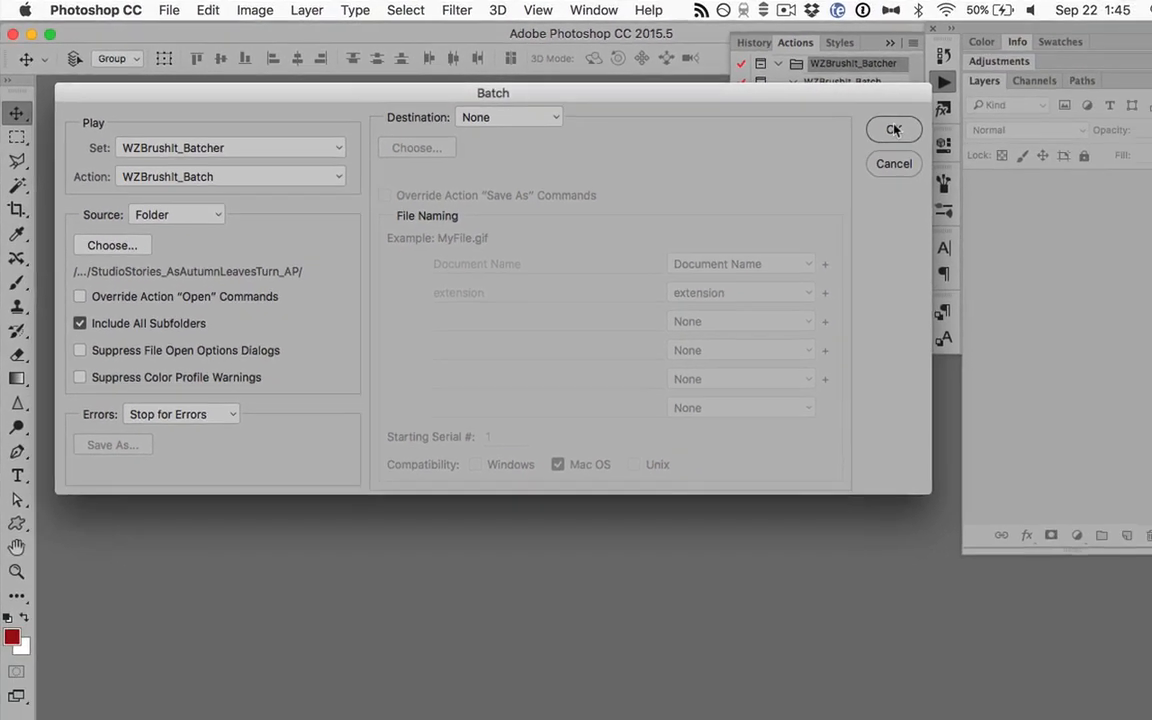
left_click(866, 126)
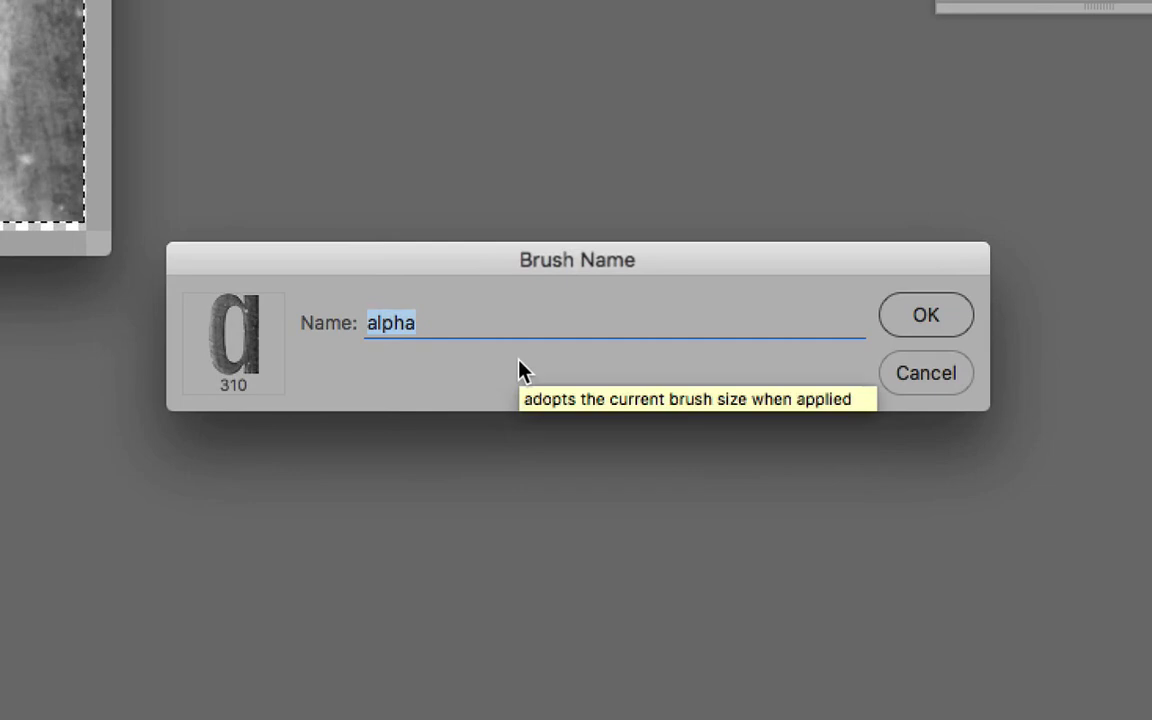
- Name the lowercase a brush ss_aalt_lca, copying the ss_aalt_lc prefix for reuse, and save the brush
type("ss_")
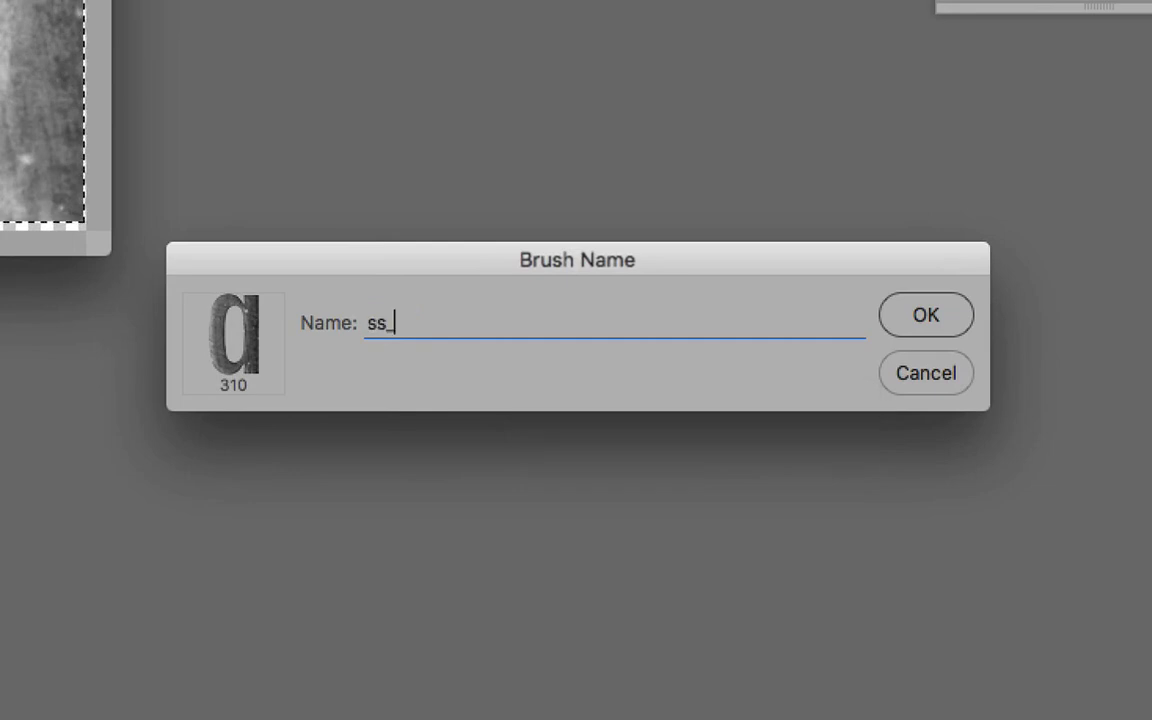
type("aalt")
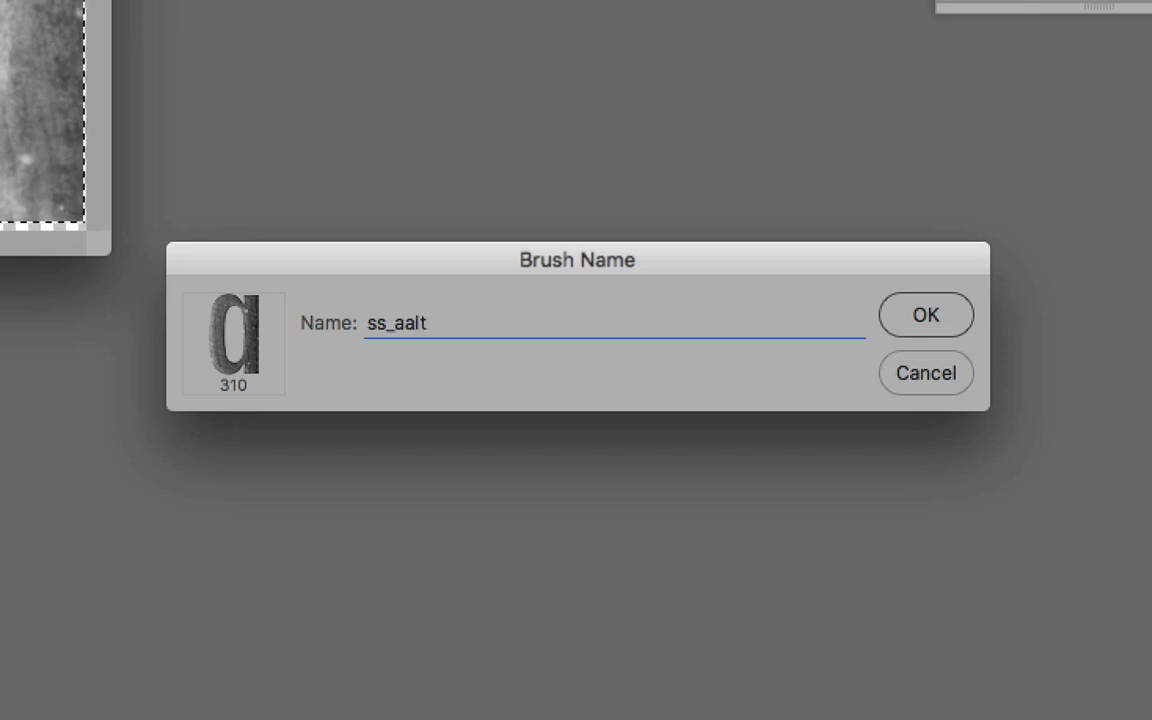
type("_lc")
key("super+a")
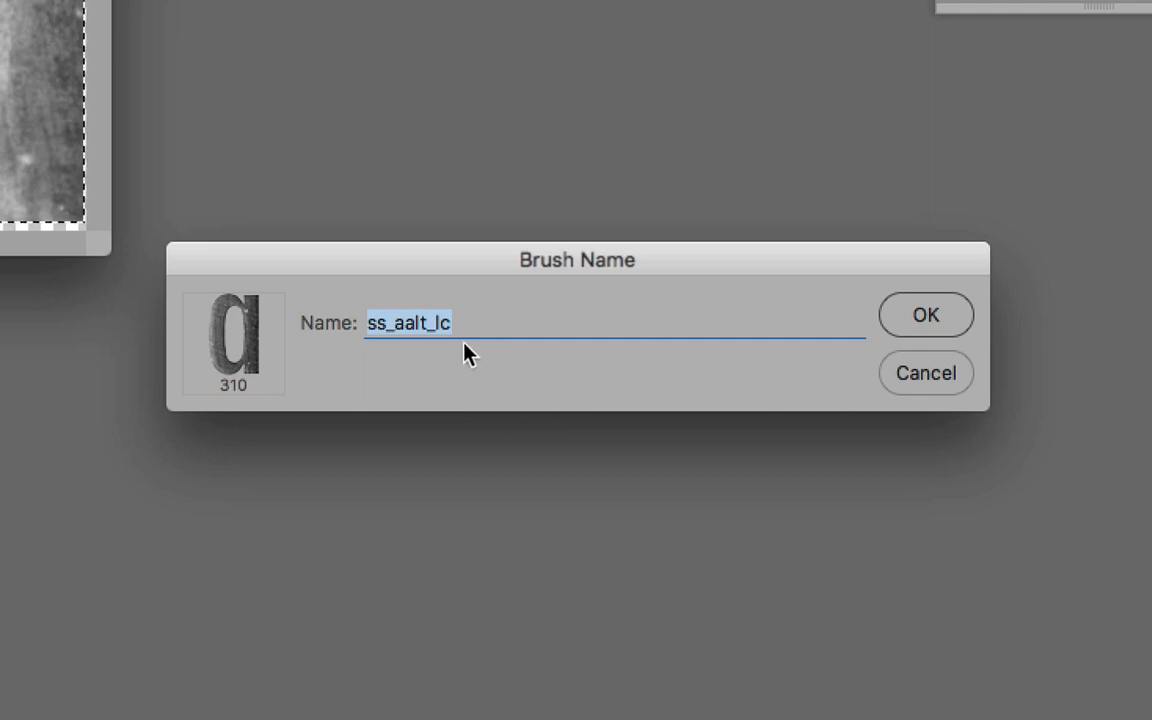
key("Right")
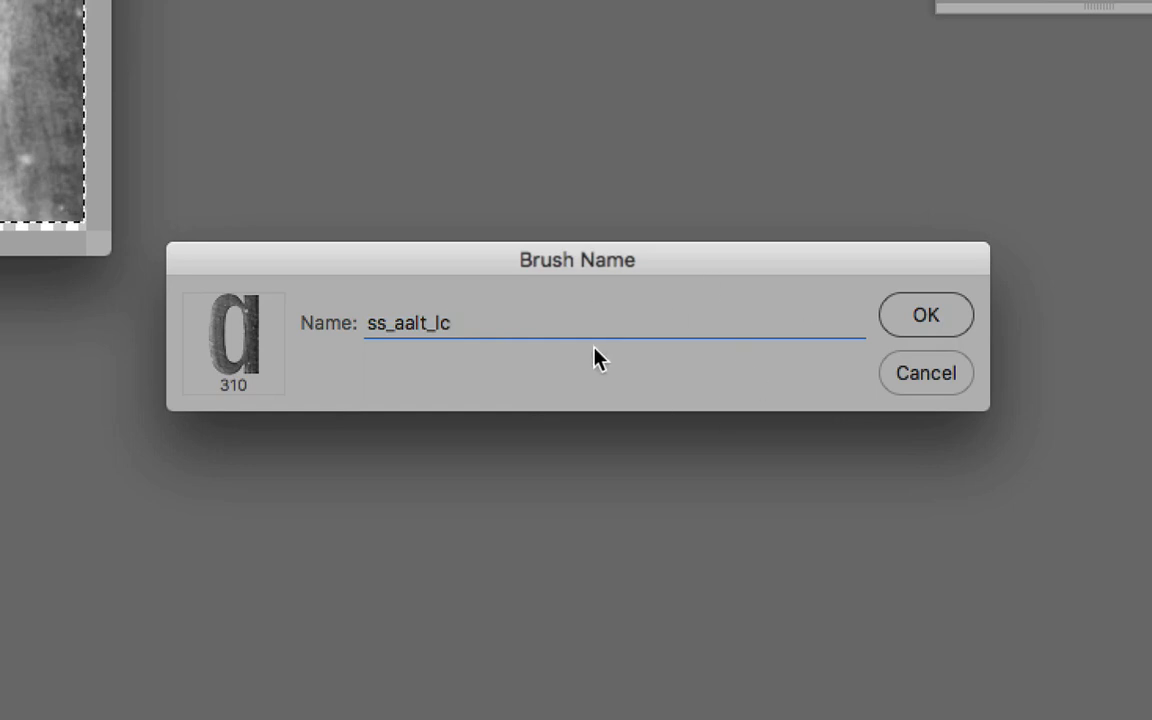
type("a")
left_click(936, 315)
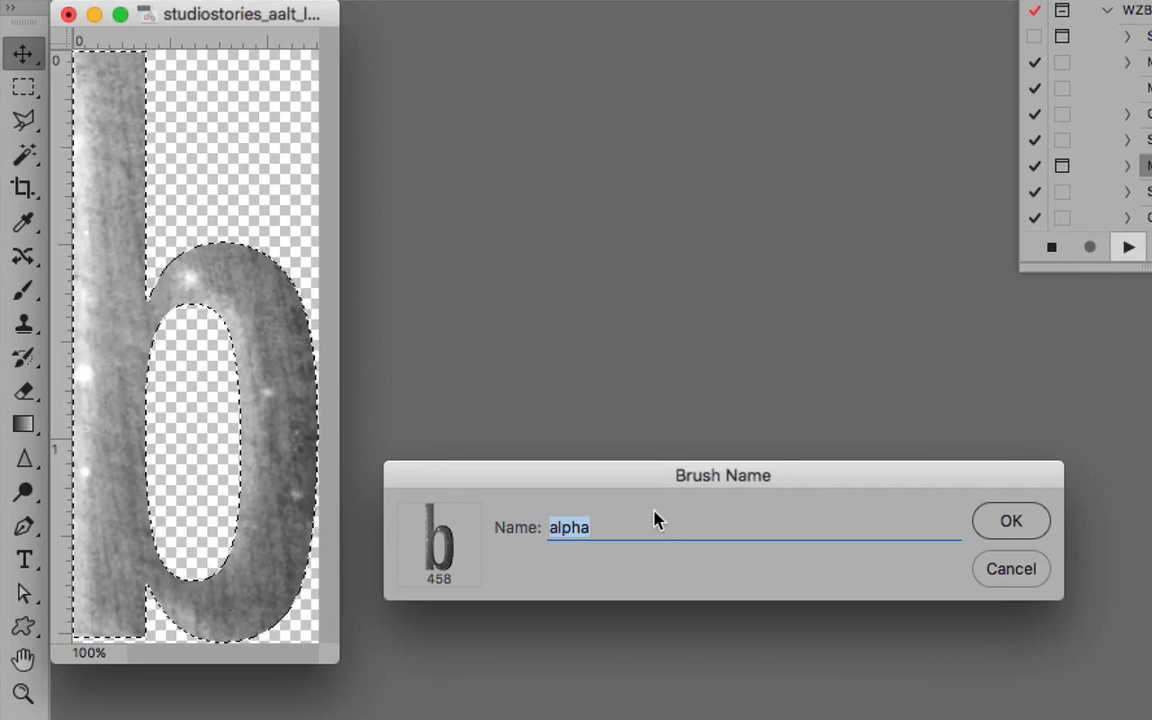
- Save the lowercase b, c and d brushes as ss_aalt_lcb, ss_aalt_lcc and ss_aalt_lcd
type("ss_aalt_lc")
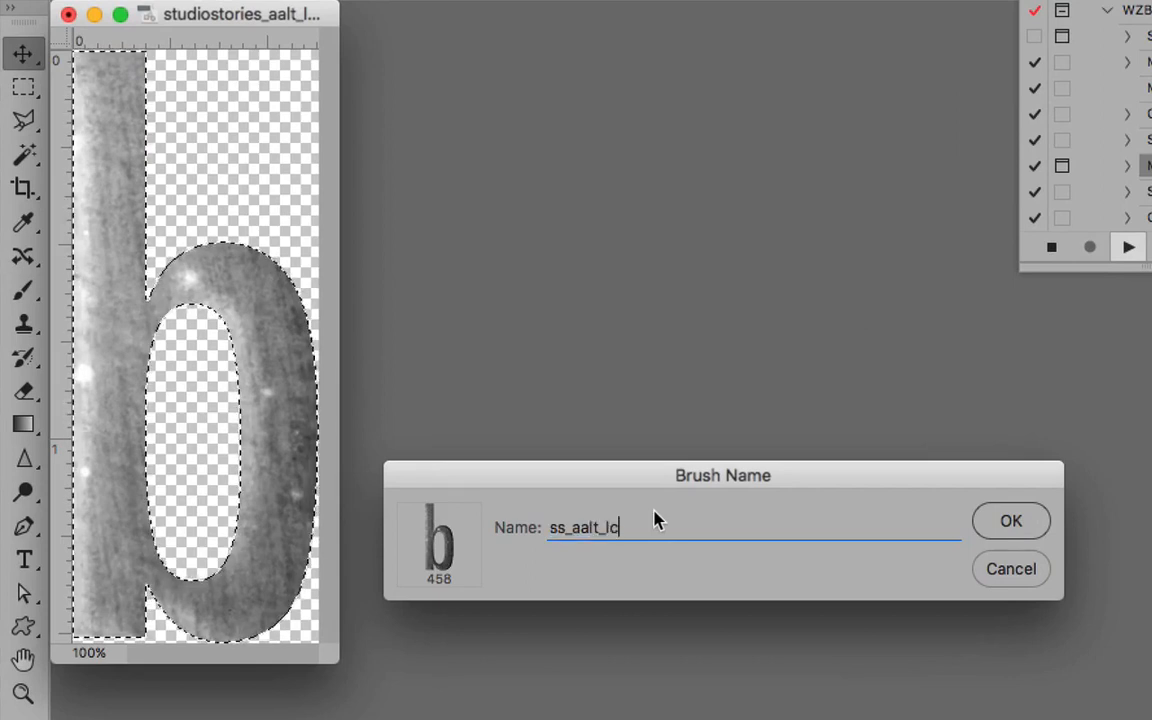
type("b")
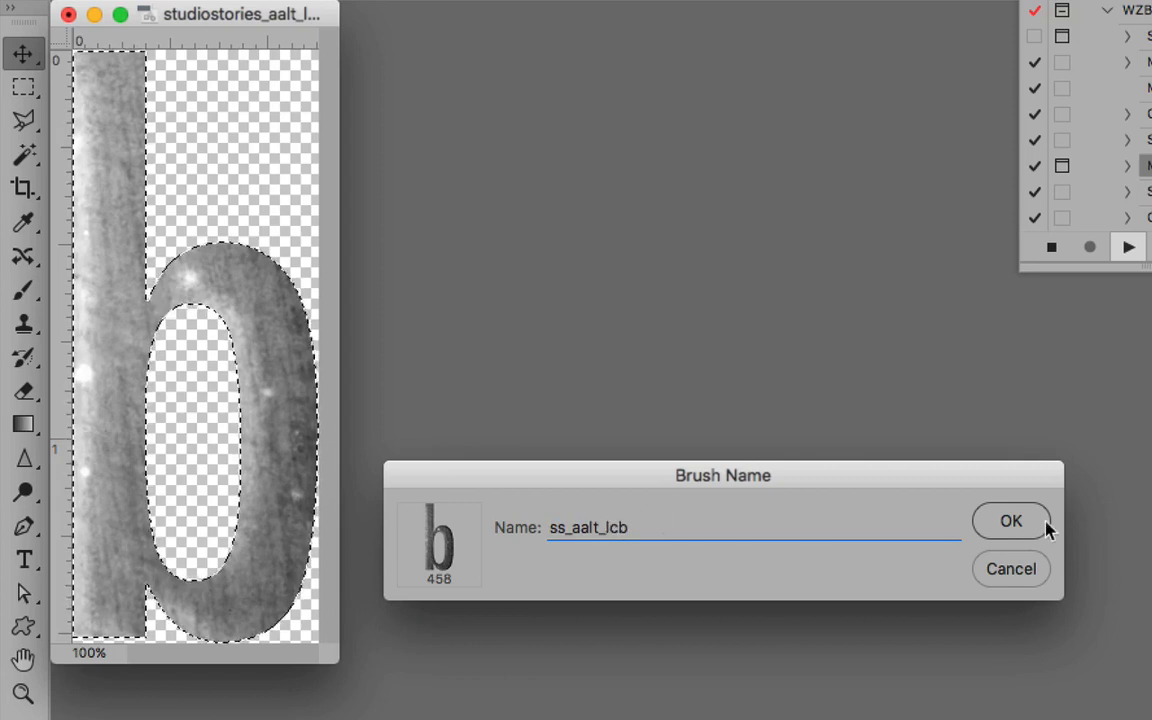
left_click(1010, 525)
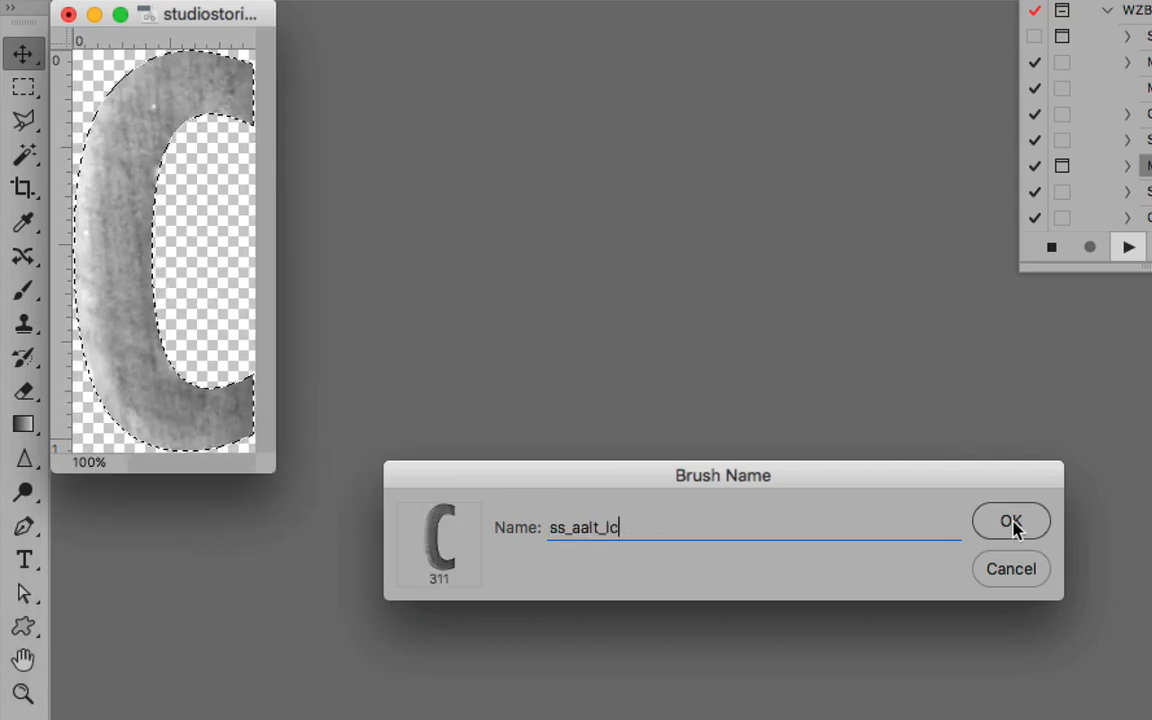
type("c")
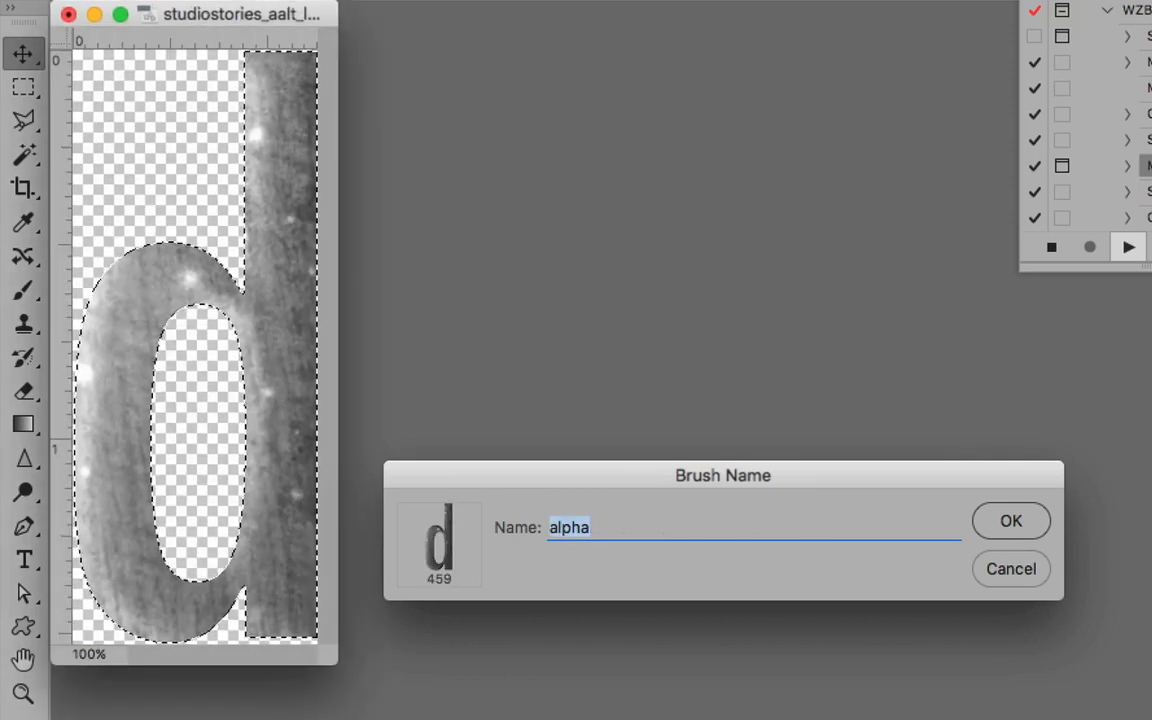
type("ss_aalt_lcd")
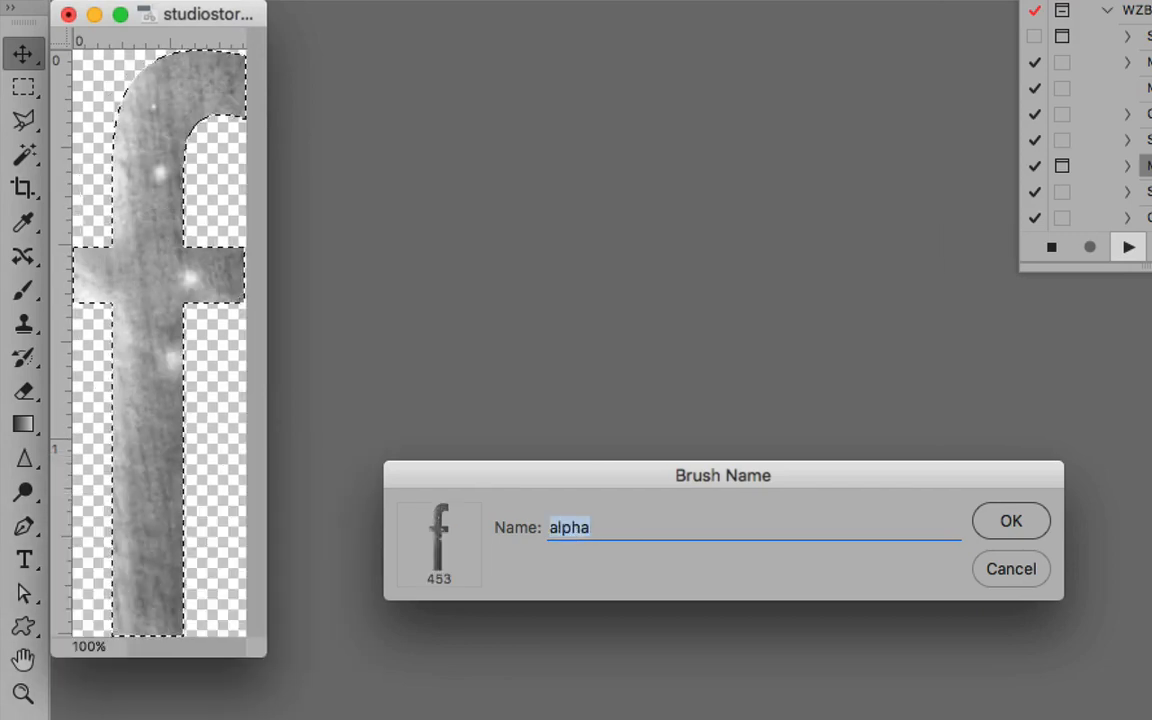
- Name the remaining lowercase brushes with the ss_aalt_lc prefix plus each letter, including ss_aalt_lcf, ss_aalt_lco, ss_aalt_lcp and ss_aalt_lcq
type("ss_aalt_lcf")
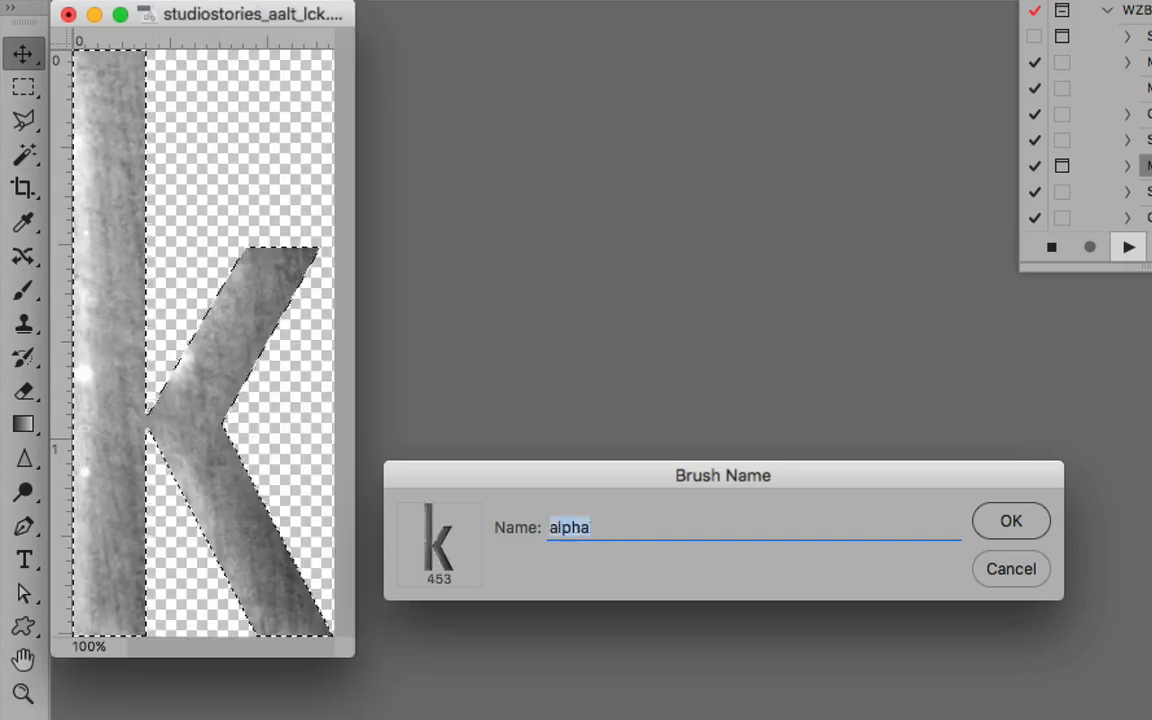
type("ss_aalt_lco")
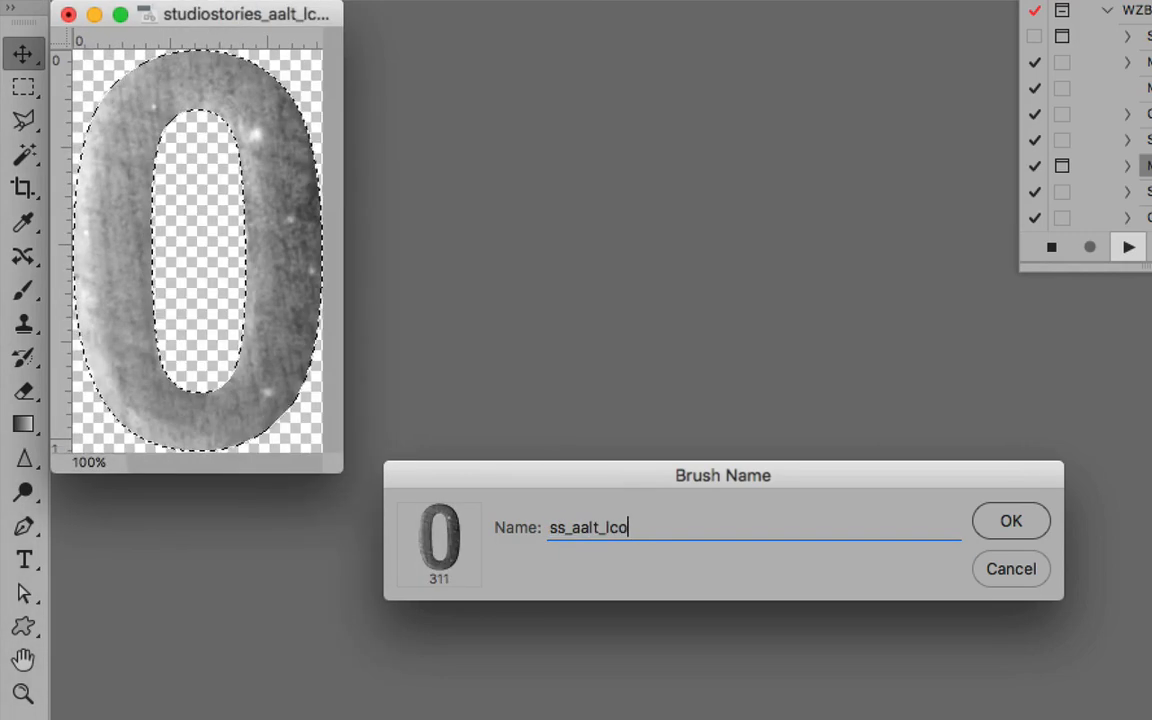
type("ss_aalt_lcp")
type("ss_aalt_lcq")
type("ss_aalt_lc")
type("ss_aalt_lc")
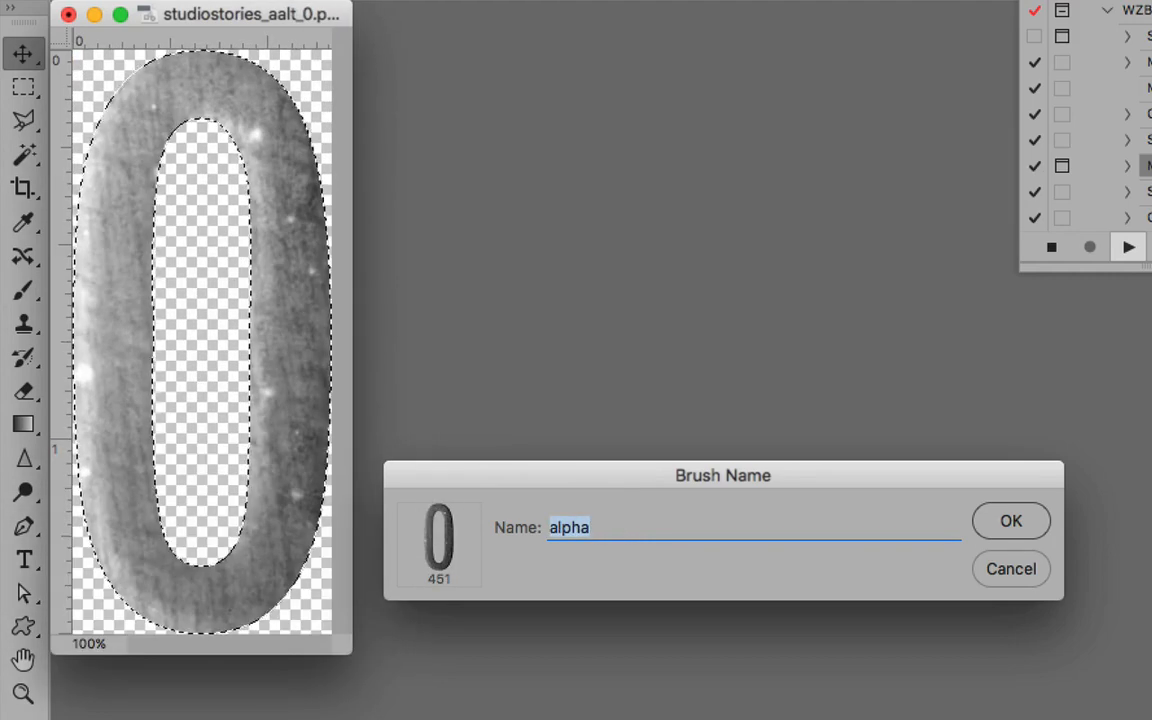
- Shorten the brush name prefix to ss_aalt_, copy it for reuse, and save the number 0 and 1 brushes with it
type("ss_aalt_lc")
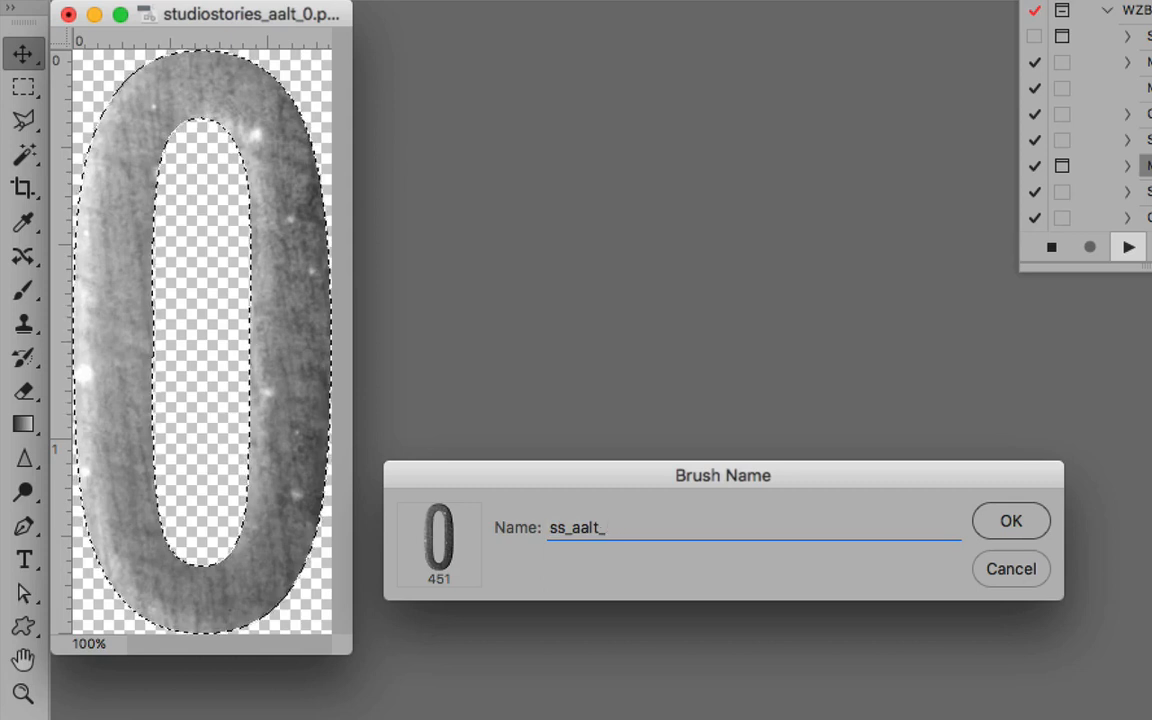
key("super+a")
key("super+c")
key("Right")
key("Return")
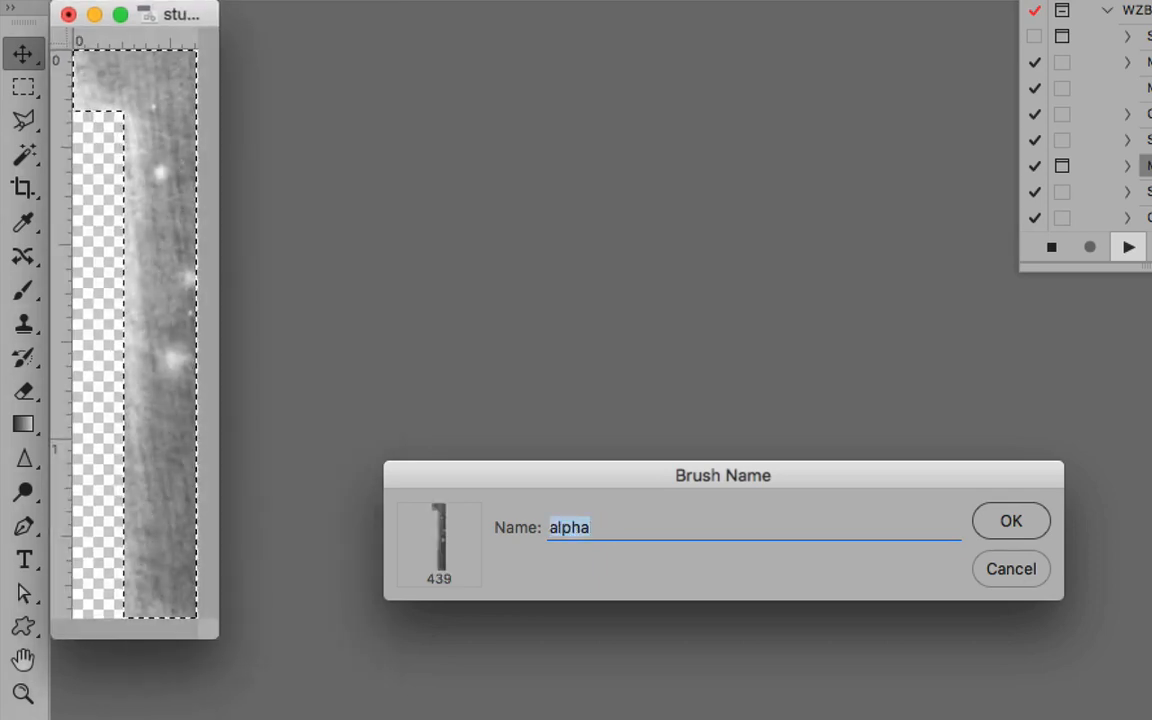
key("super+v")
key("Return")
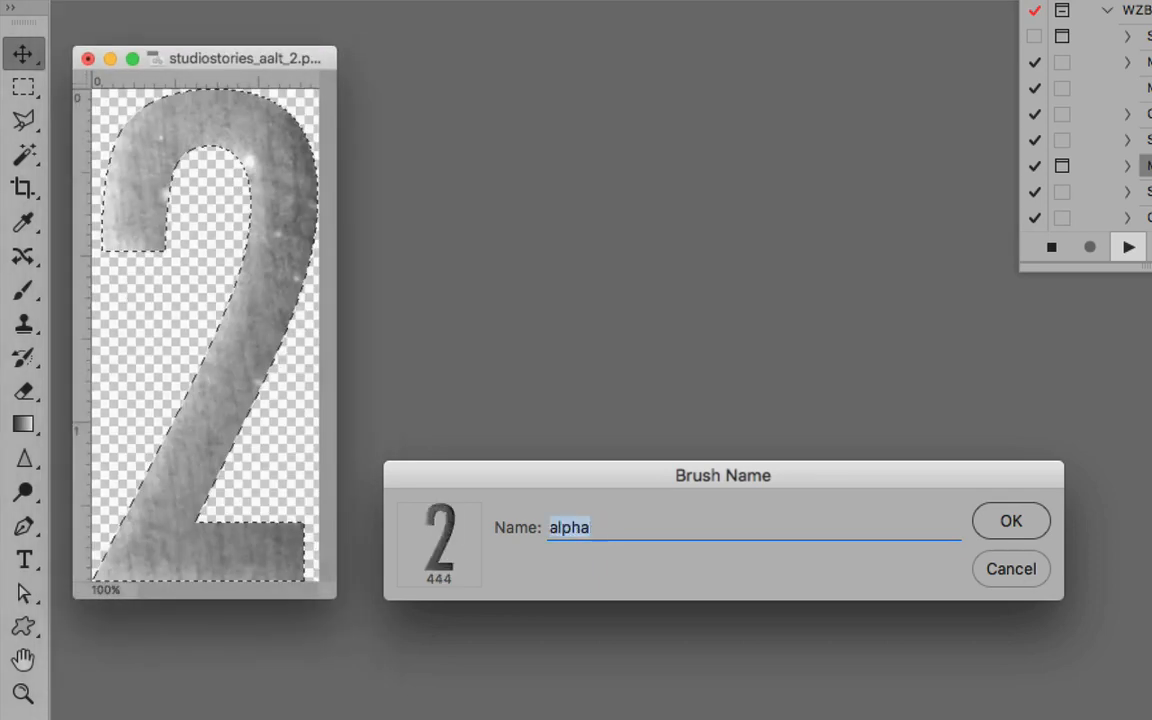
- Save the number 2 through 6 brushes as ss_aalt_2, ss_aalt_3, ss_aalt_4, ss_aalt_5 and ss_aalt_6
type("ss_aalt_2")
key("Return")
type("ss_aalt_3")
key("Return")
type("ss_aalt_4")
key("Return")
key("Return")
type("ss_aalt_6")
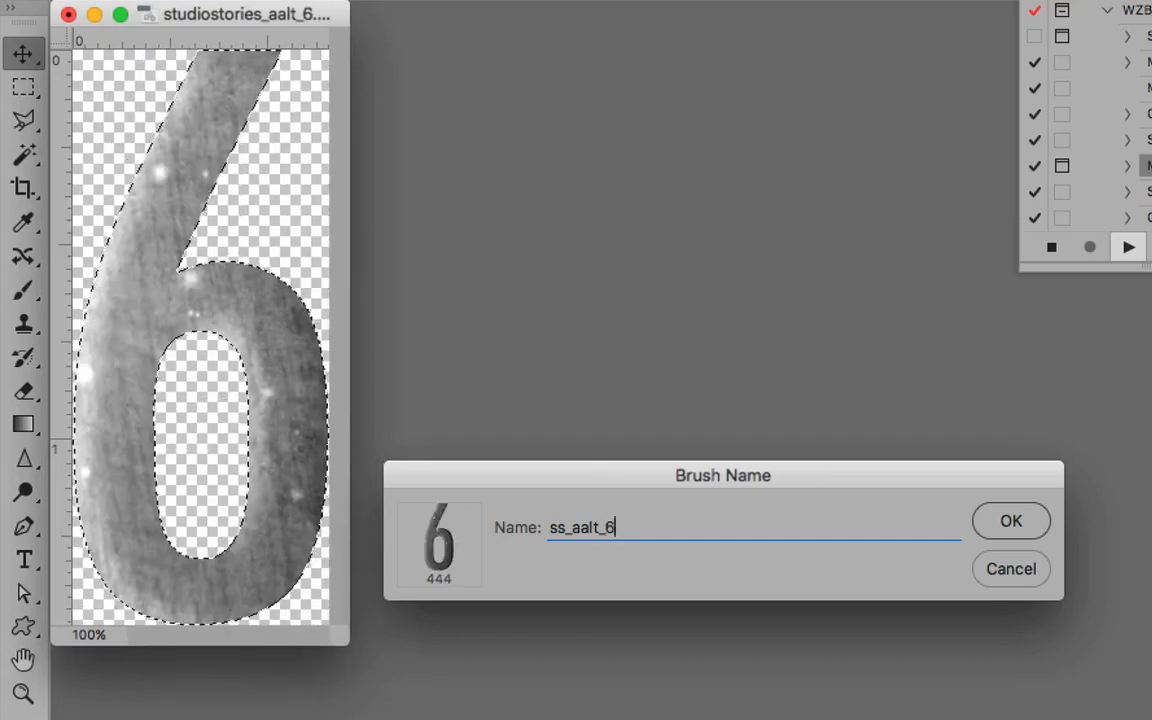
key("Return")
- Save the number 7, 8 and 9 brushes as ss_aalt_7, ss_aalt_8 and ss_aalt_9
type("ss_aalt_7")
key("Return")
type("ss_aalt_8")
key("Return")
type("ss_aalt_9")
key("Return")
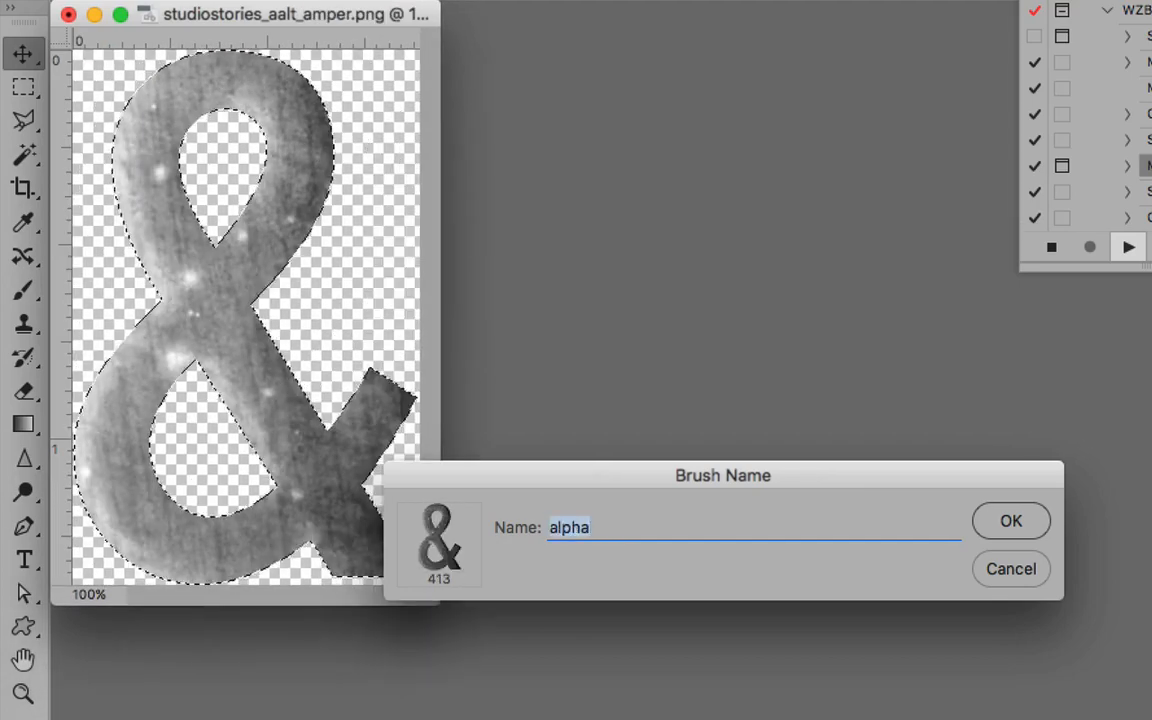
- Save the ampersand, asterisk and at-sign brushes as ss_aalt_amper, ss_aalt_aster and ss_aalt_at
type("ss_aalt_amper")
key("Return")
type("ss_aalt_ast")
key("Return")
type("ss_aalt_at")
key("Return")
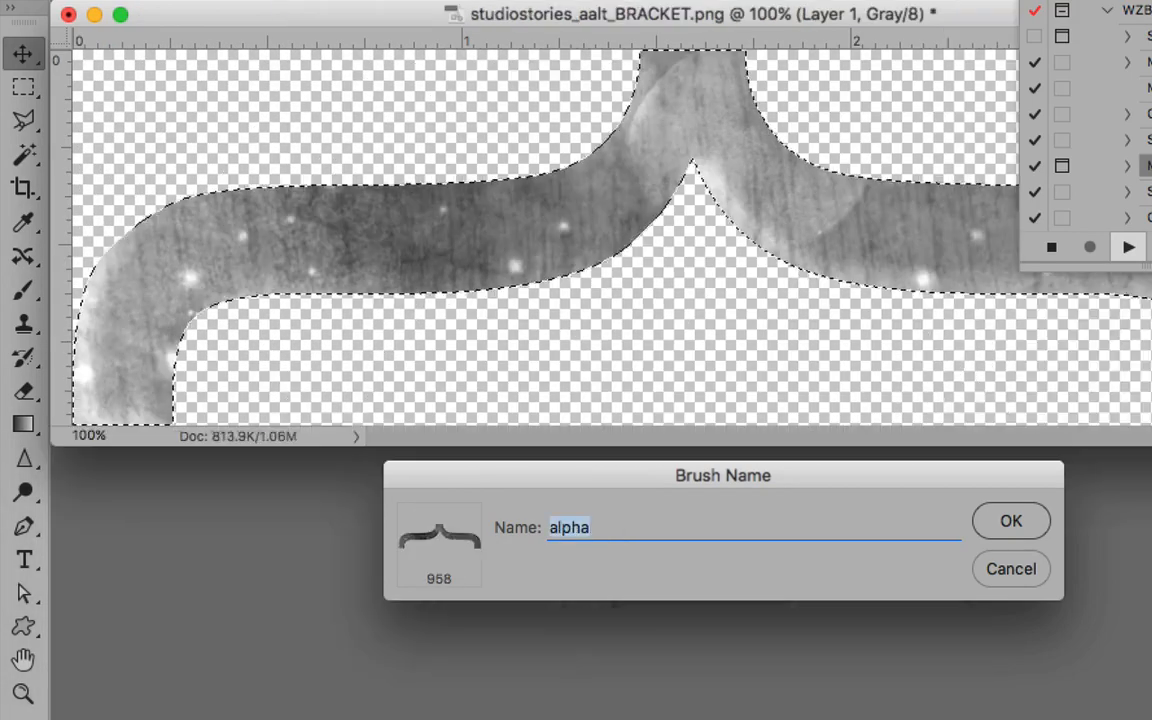
- Save the two bracket brushes as ss_aalt_bracket and ss_aalt_bracket2, and the cent sign as ss_aalt_cent
type("ss_aalt_bracket")
key("Return")
type("ss_aalt_bracket2")
key("Return")
type("ss_aalt_cent")
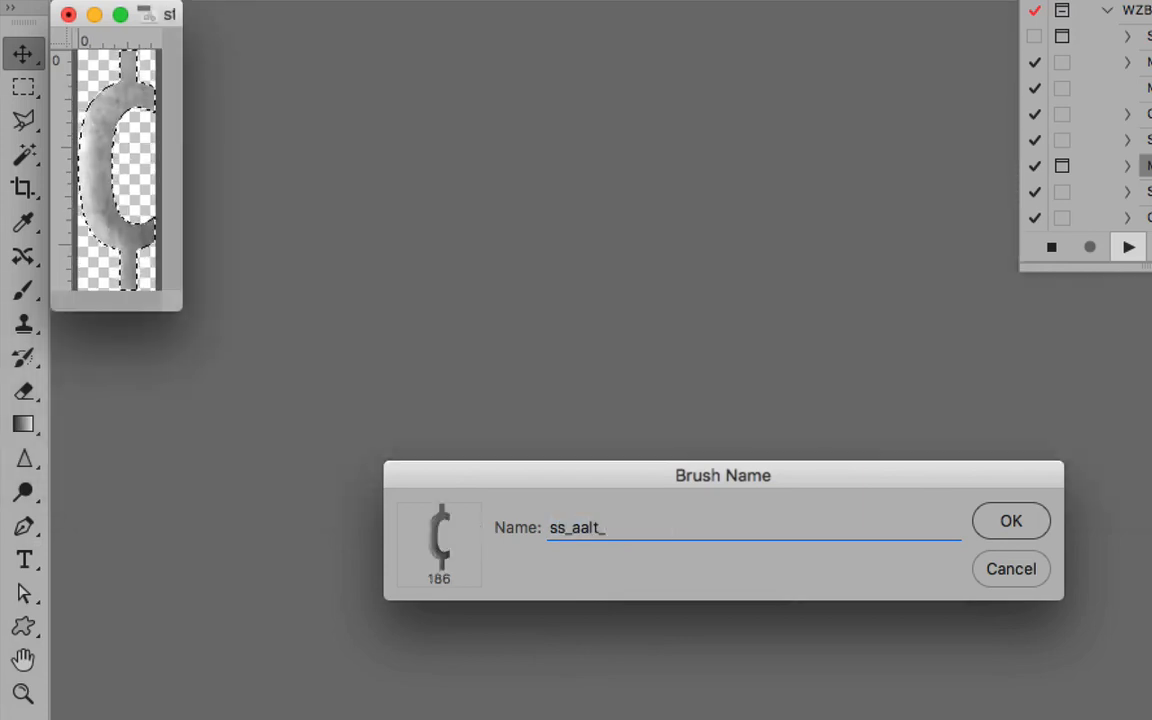
key("Return")
- Save the next three symbol brushes as ss_aalt_slash, ss_aalt_dash and ss_aalt_dollar
type("ss_aalt_slash")
key("Return")
type("ss_aalt_dash")
key("Return")
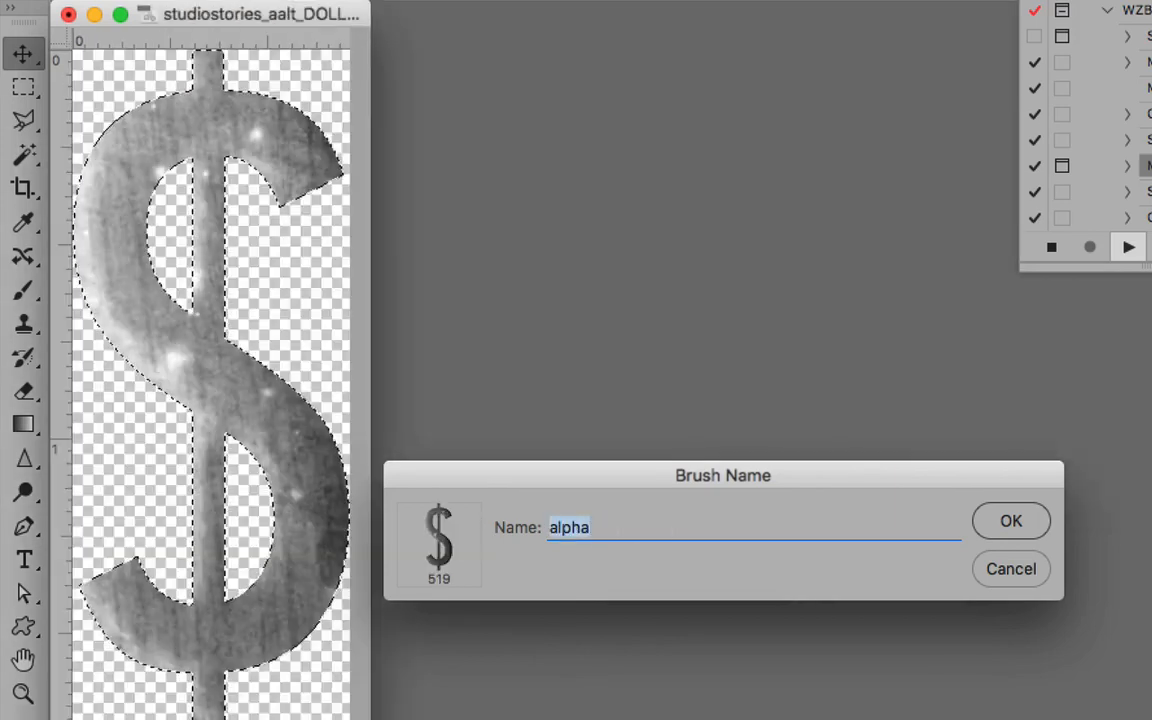
type("ss_aalt_dollar")
key("Return")
- Save the period, exclamation mark and question mark brushes as ss_aalt_period, ss_aalt_exclam and ss_aalt_quest
type("ss_aalt_period")
key("Return")
type("ss_aalt_exc")
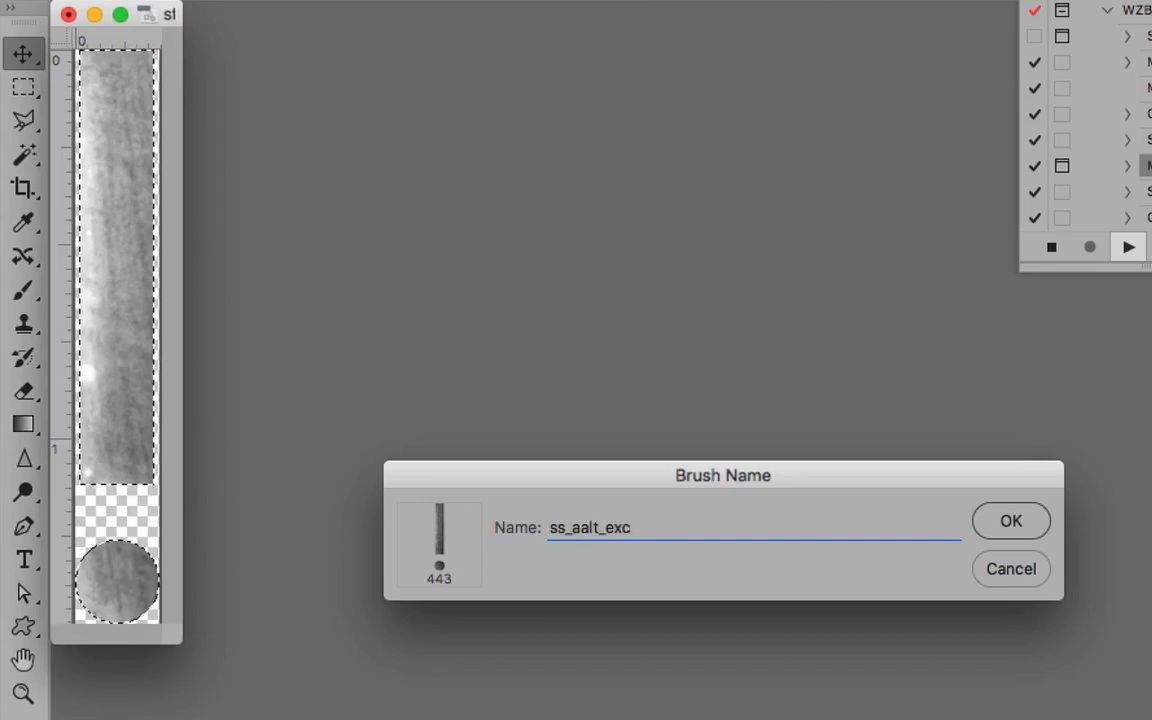
key("Return")
type("ss_aalt_que")
key("Return")
- Save the opening and closing quote brushes as ss_aalt_quote1 and ss_aalt_quote2, and the following slash as ss_aalt_slash
type("ss_aalt_quotel")
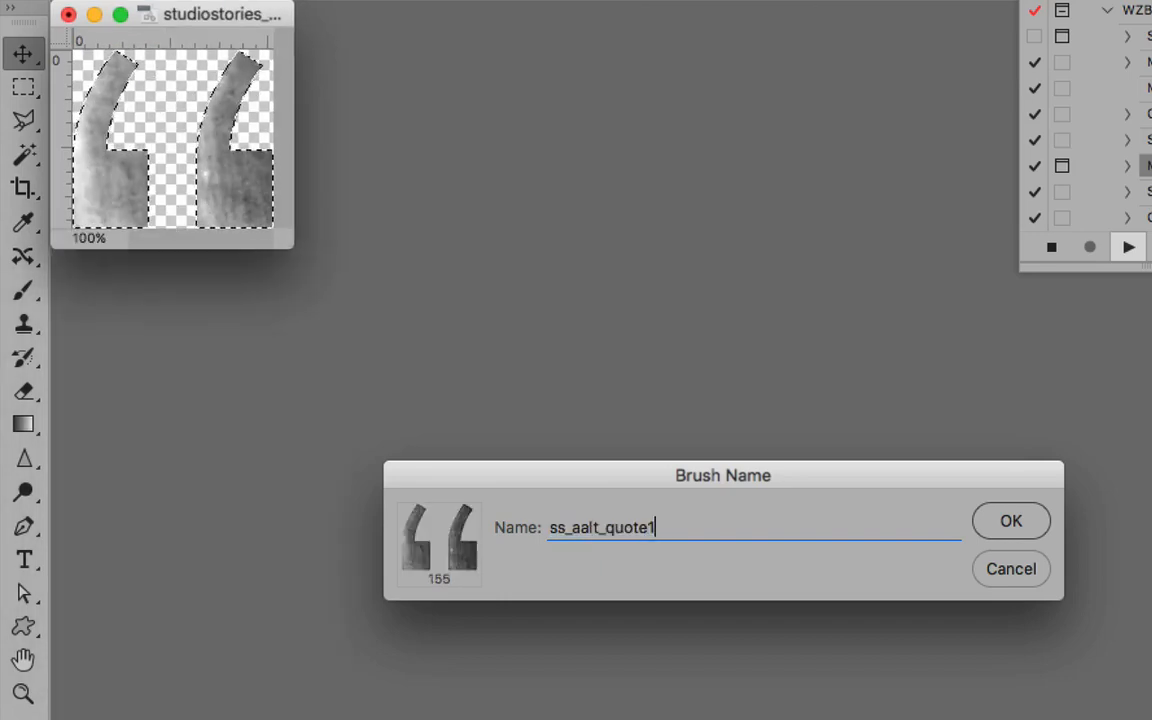
key("Return")
type("ss_aalt_quote")
key("Return")
type("ss_aalt_slash")
key("Return")
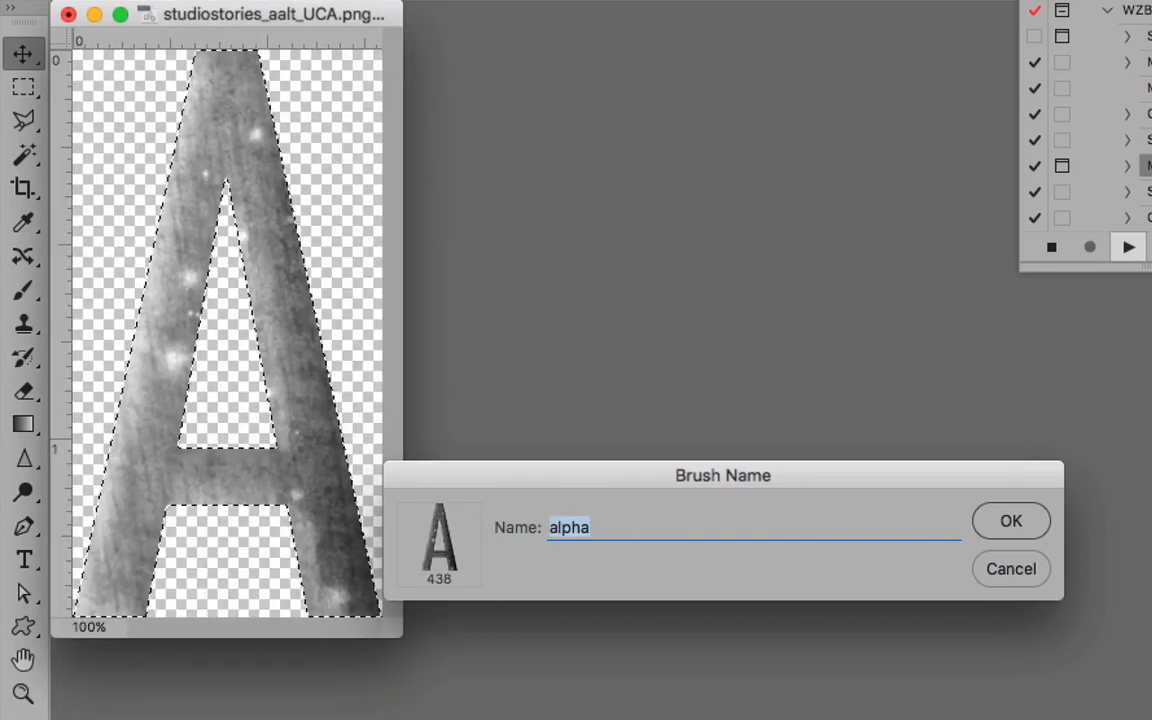
- Change the brush name prefix to ss_aalt_UC, copy it for reuse, and save the uppercase A, B and C brushes with it
type("ss_aalt_UC")
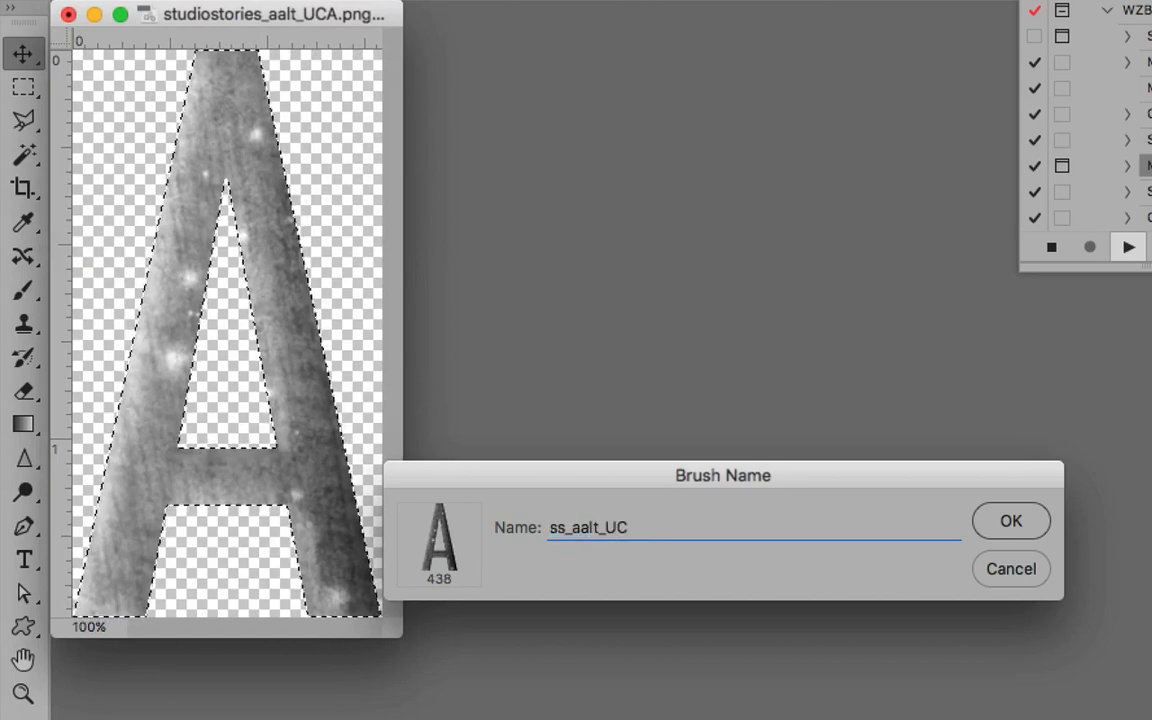
key("super+a")
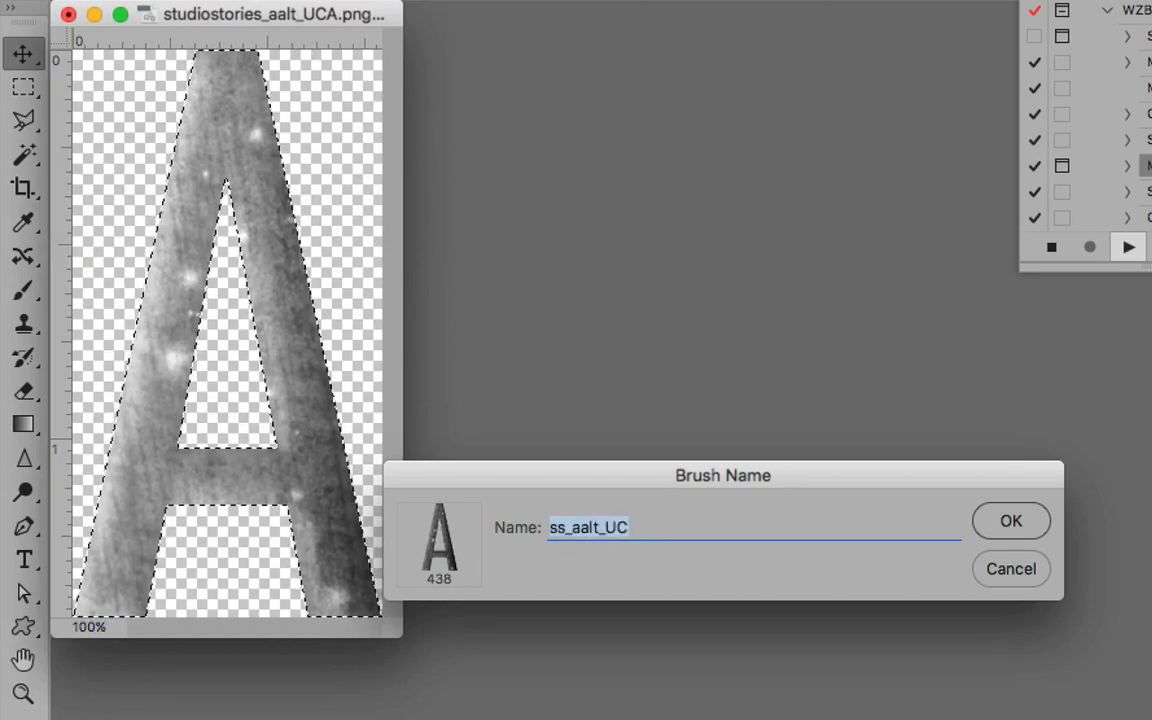
key("Right")
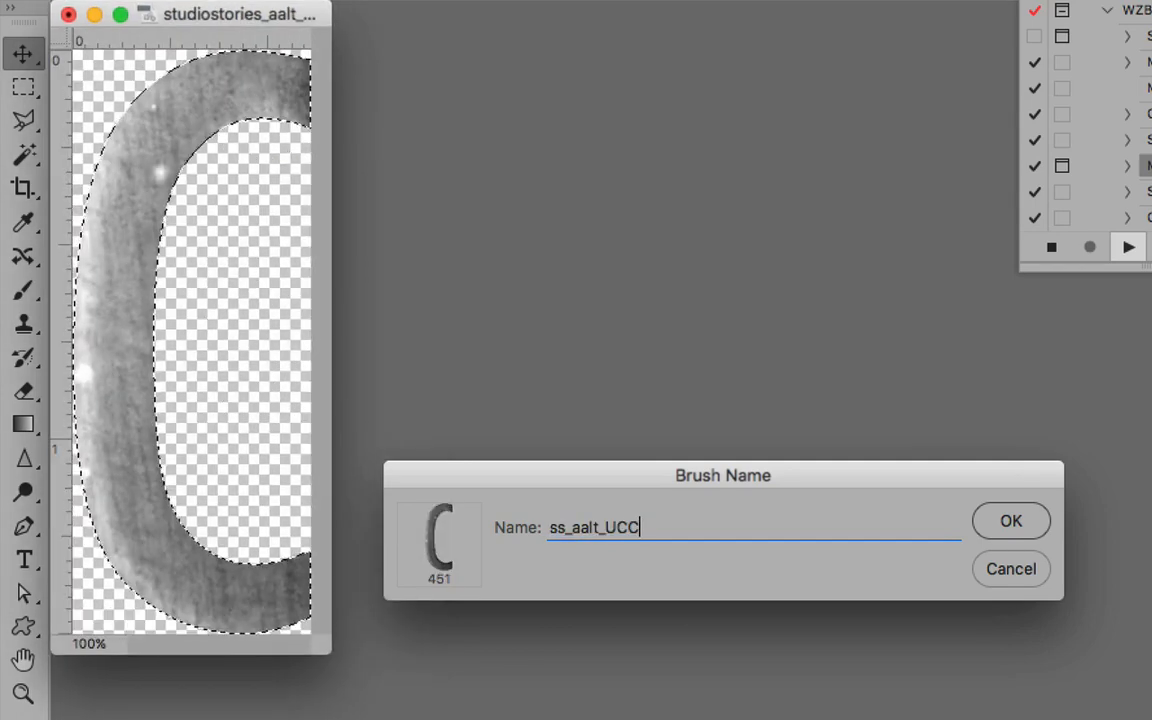
key("Return")
- Save the uppercase D through I brushes with the ss_aalt_UC prefix plus each letter, from ss_aalt_UCD to ss_aalt_UCI
type("ss_aalt_UCD")
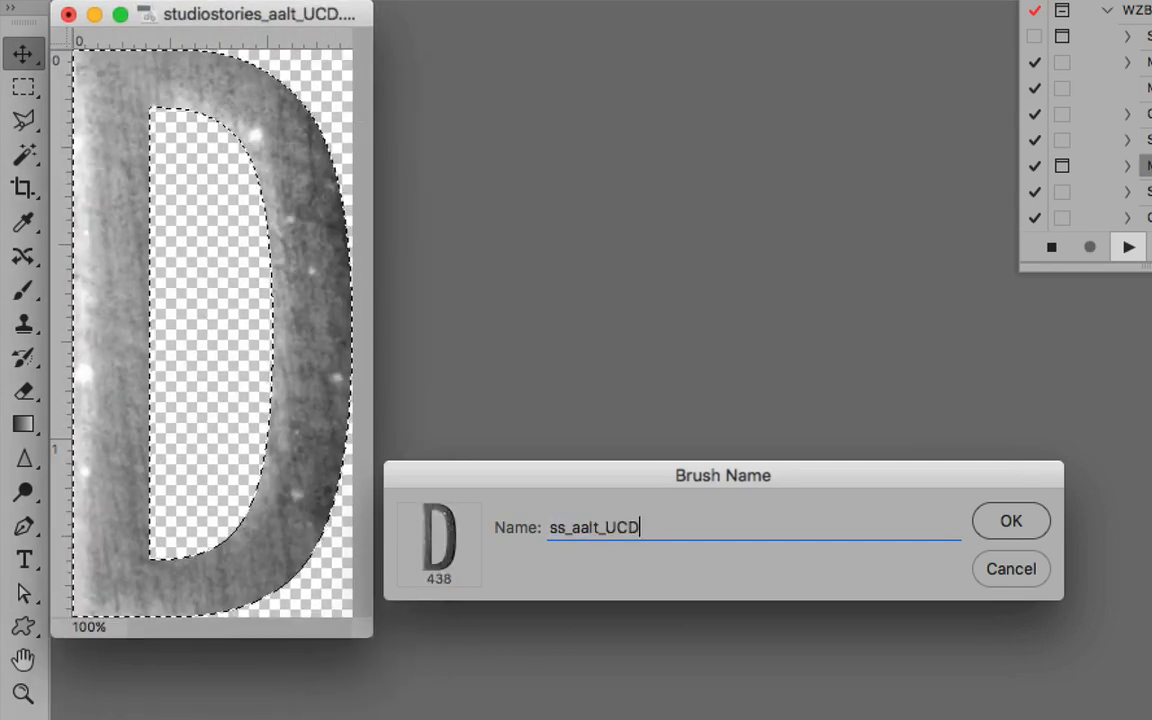
key("Return")
type("ss_aalt_UCF")
key("Return")
type("ss_aalt_UCG")
key("Return")
type("ss_aalt_UCH")
key("Return")
type("ss_aalt_UCI")
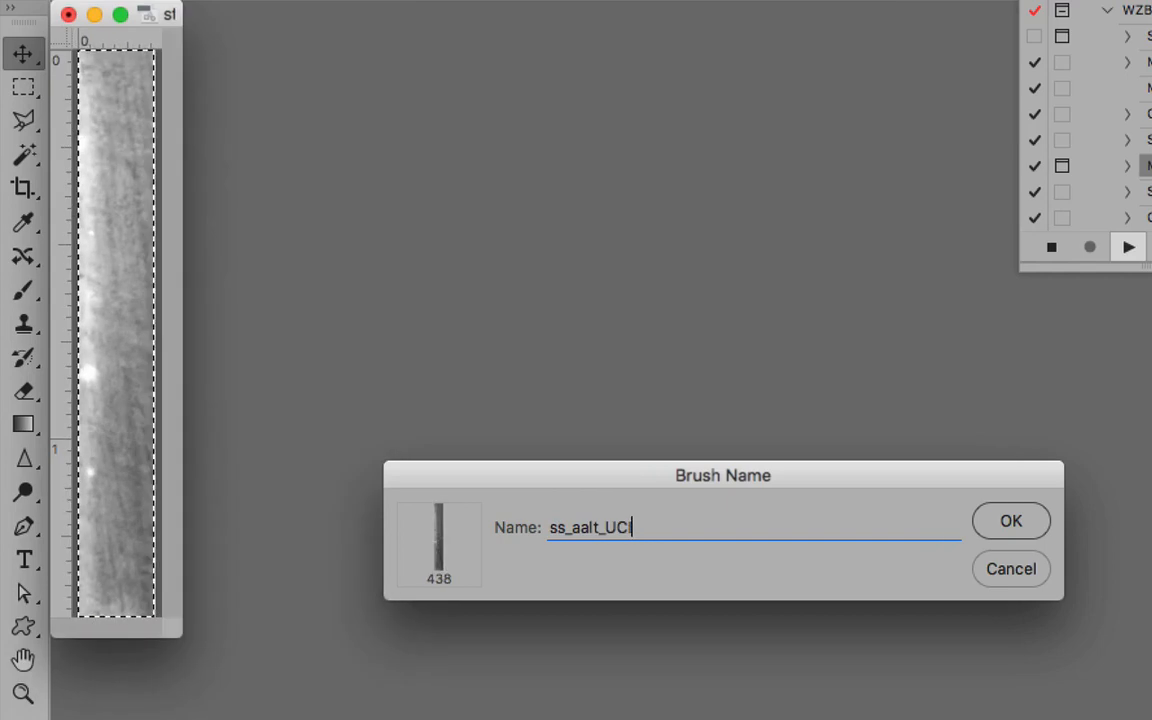
key("Return")
- Save the uppercase J through M brushes as ss_aalt_UCJ, ss_aalt_UCK, ss_aalt_UCL and ss_aalt_UCM
type("ss_aalt_UCK")
key("Return")
type("ss_aalt_UCL")
key("Return")
type("ss_aalt_UCM")
key("Return")
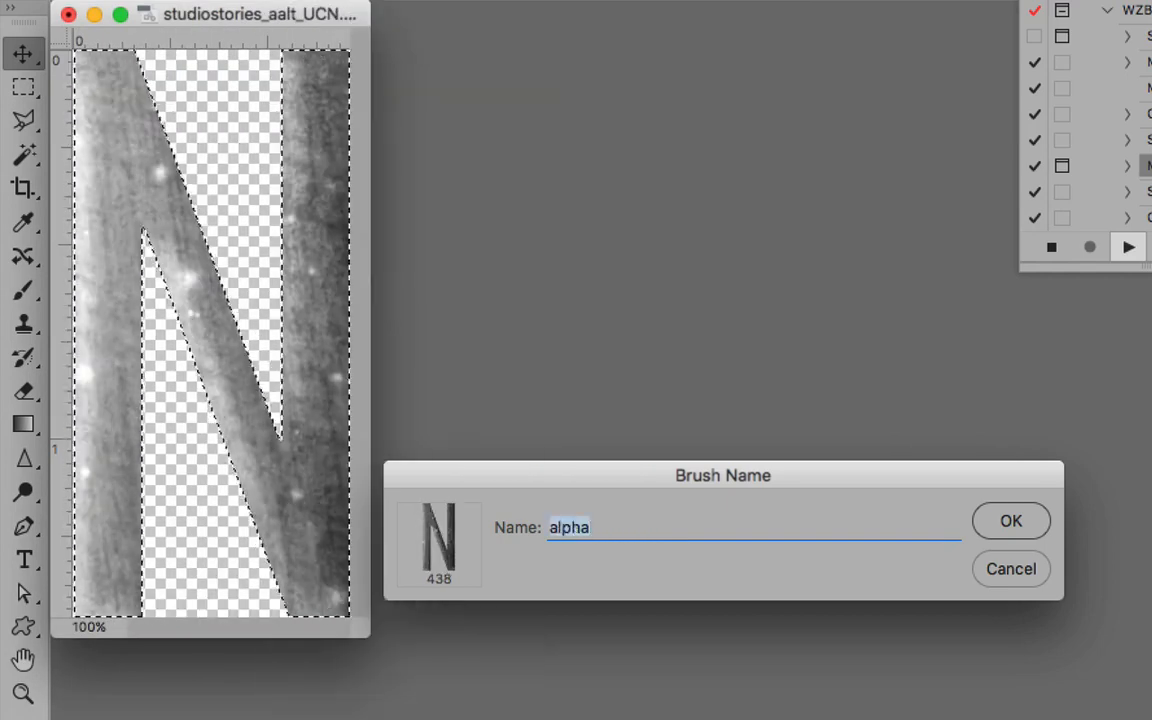
- Save the uppercase N through R brushes as ss_aalt_UCN, ss_aalt_UCO, ss_aalt_UCP, ss_aalt_UCQ and ss_aalt_UCR
type("ss_aalt_UCN")
key("Return")
type("ss_aalt_UCO")
key("Return")
type("ss_aalt_UCP")
key("Return")
type("ss_aalt_UCQ")
key("Return")
type("ss_aalt_UCR")
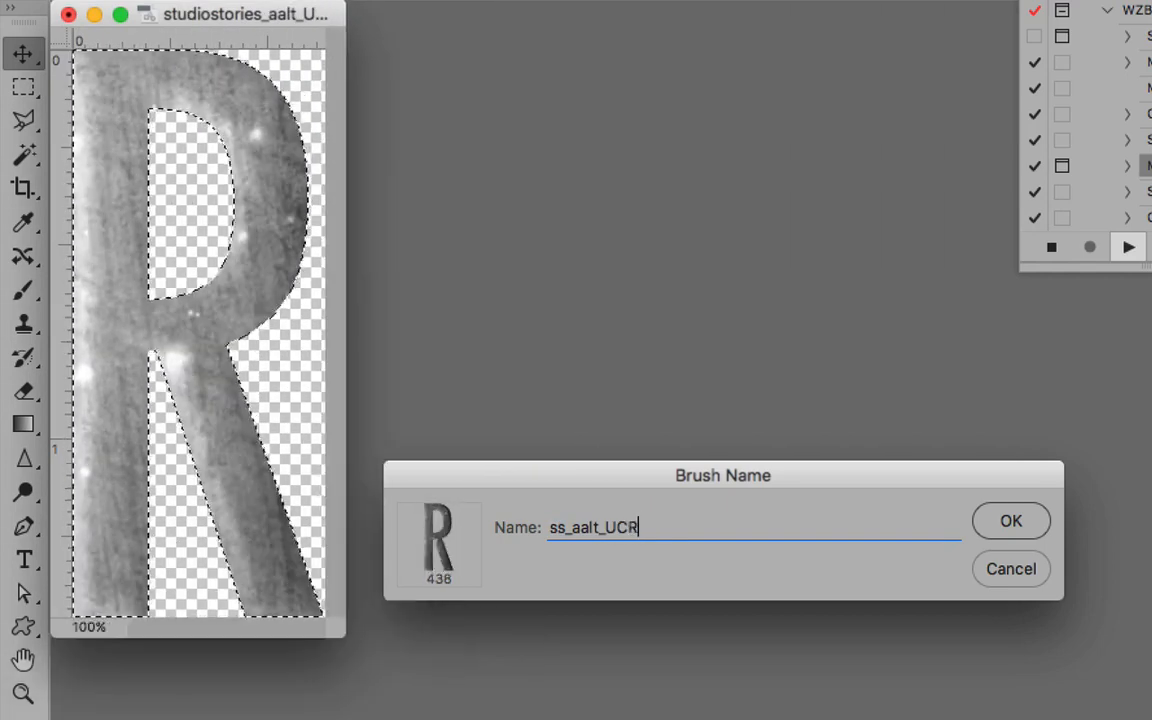
key("Return")
- Save the uppercase S through Z brushes with the ss_aalt_UC prefix plus each letter, ending with ss_aalt_UCZ
type("ss_aalt_UCS")
key("Return")
type("ss_aalt_UCTss_aalt_UCV")
key("Return")
type("ss_aalt_UCW")
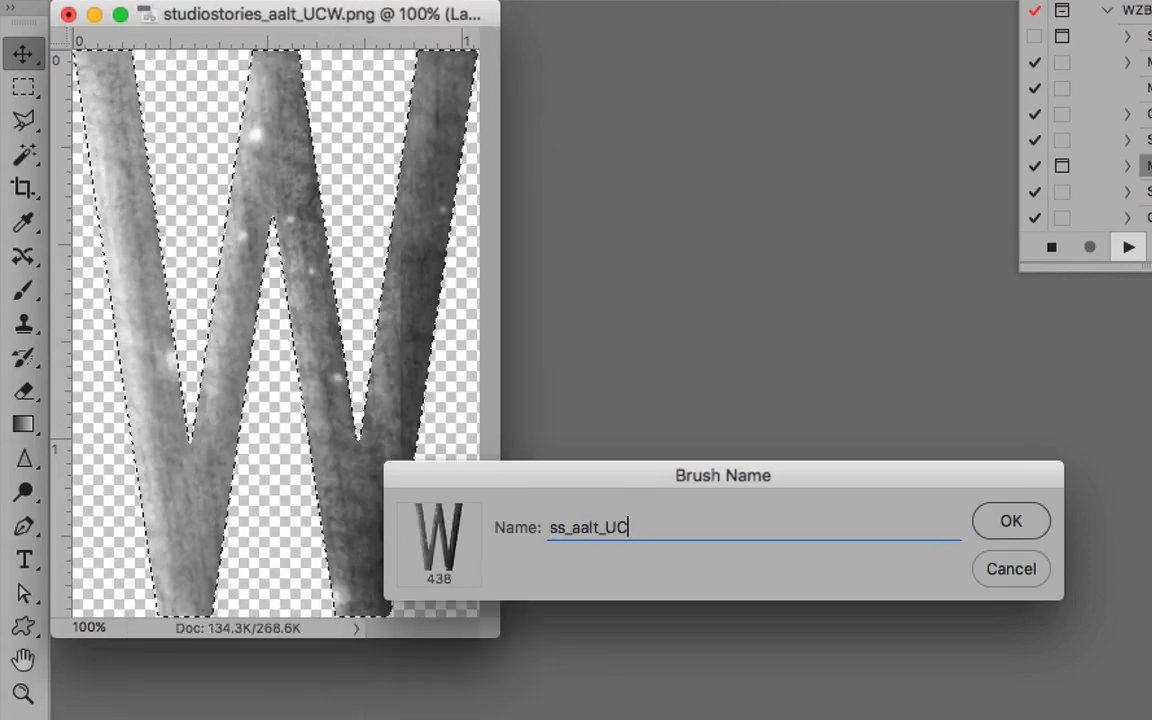
key("Return")
type("ss_aalt_UCX")
key("Return")
key("Return")
type("ss_aalt_UCZ")
key("Return")
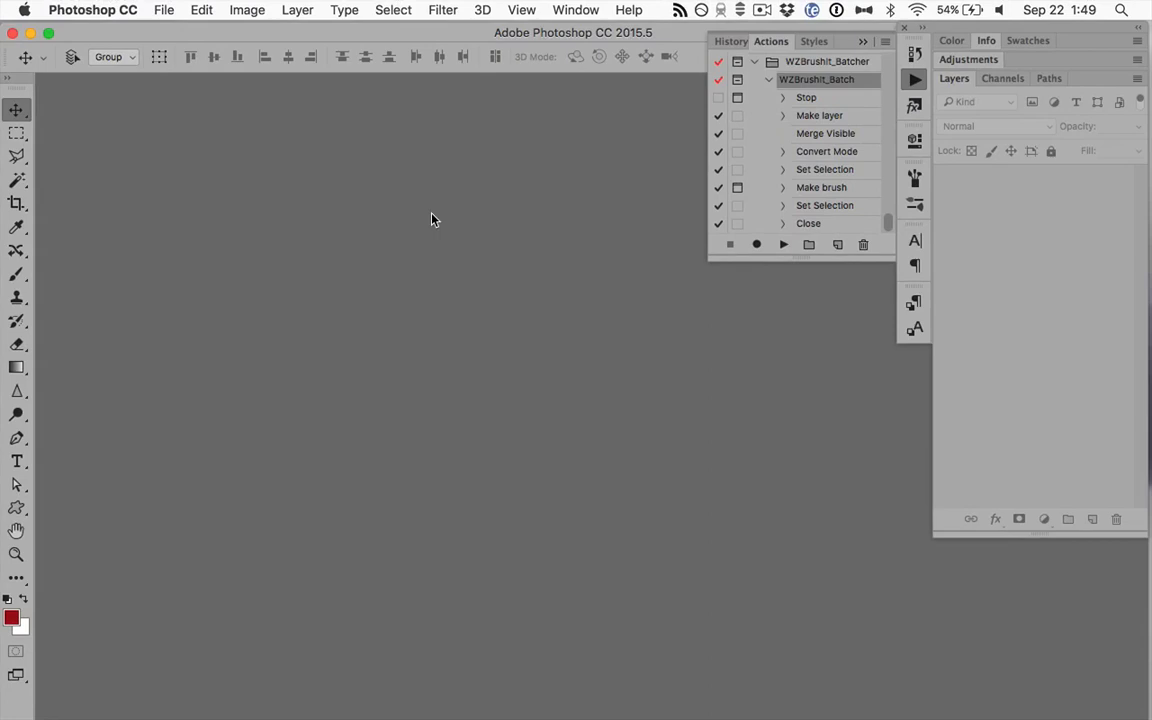
- Open the Preset Manager for brushes and check the names of the new ss_aalt brushes at the end of the list
left_click(198, 8)
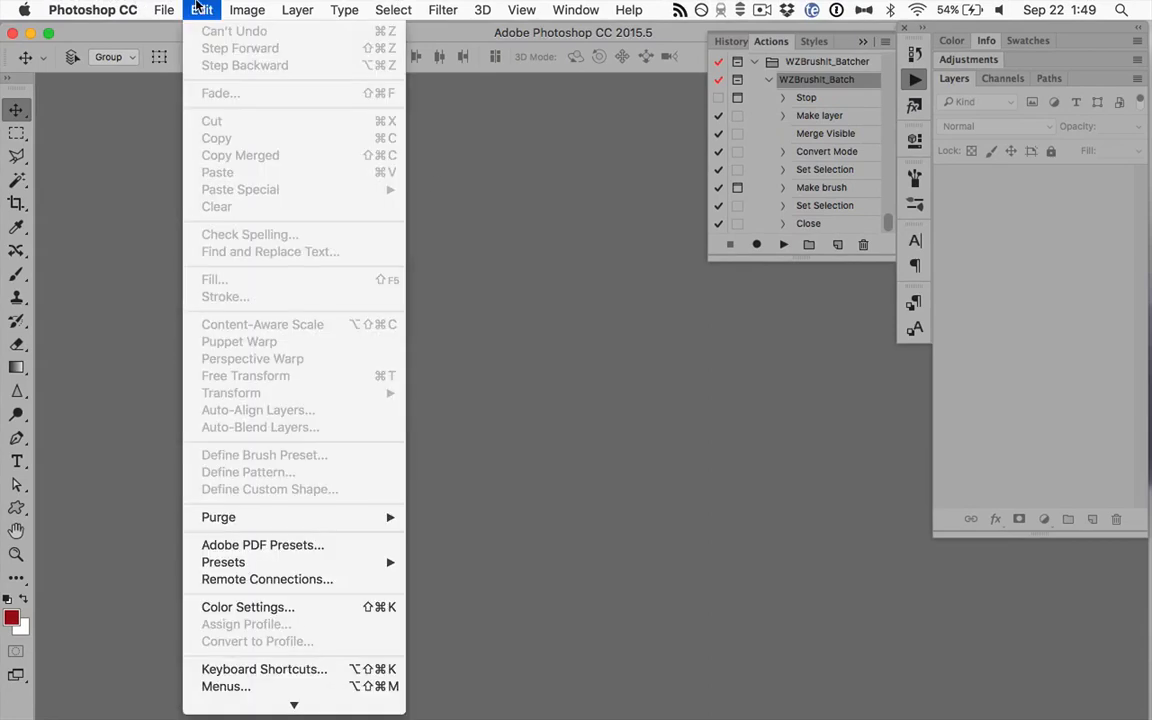
mouse_move(375, 563)
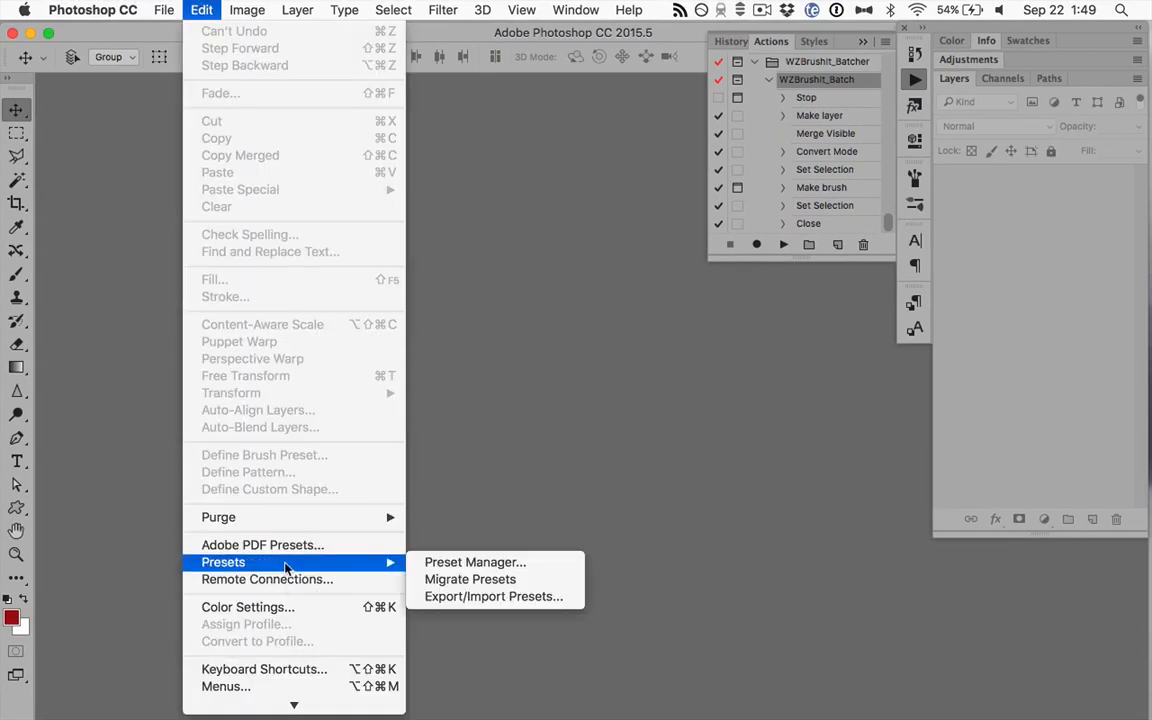
left_click(501, 563)
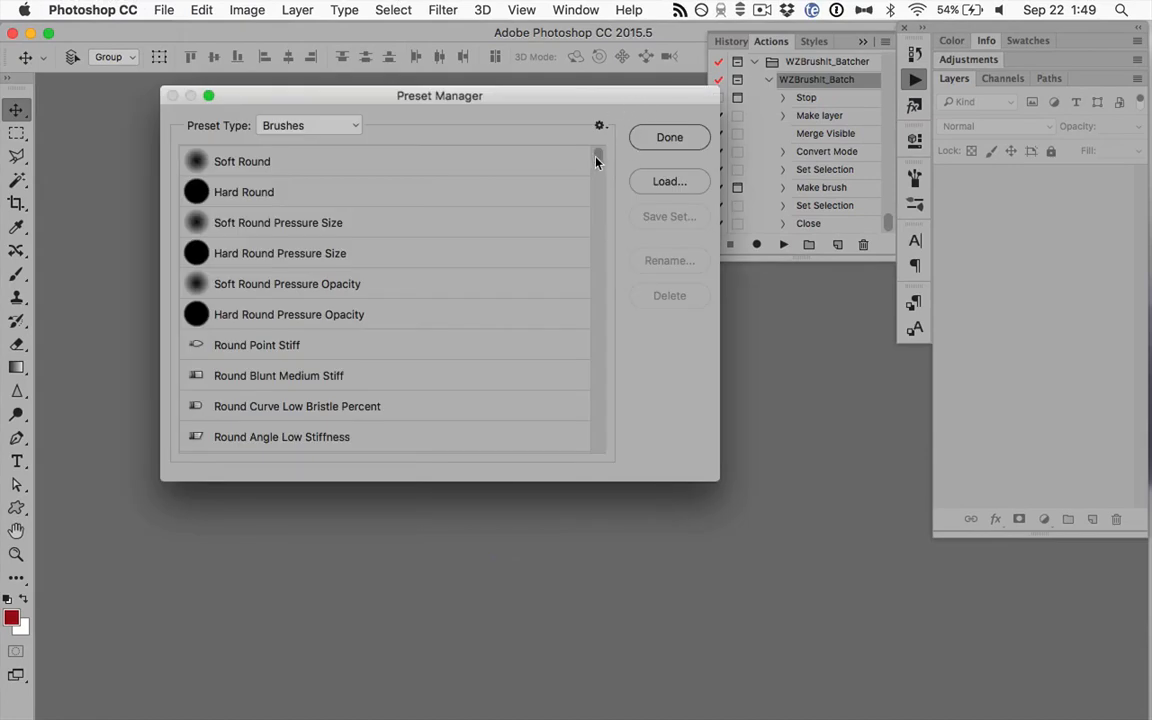
left_click_drag(597, 162, 592, 484)
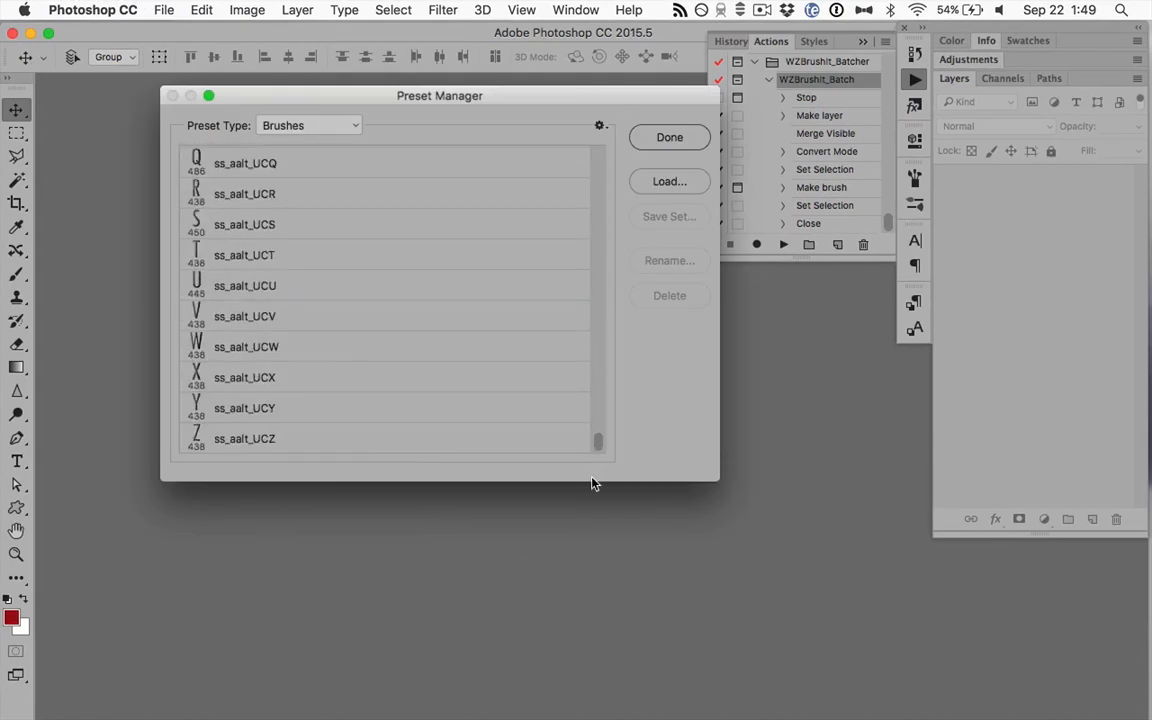
scroll(368, 341, "up", 4)
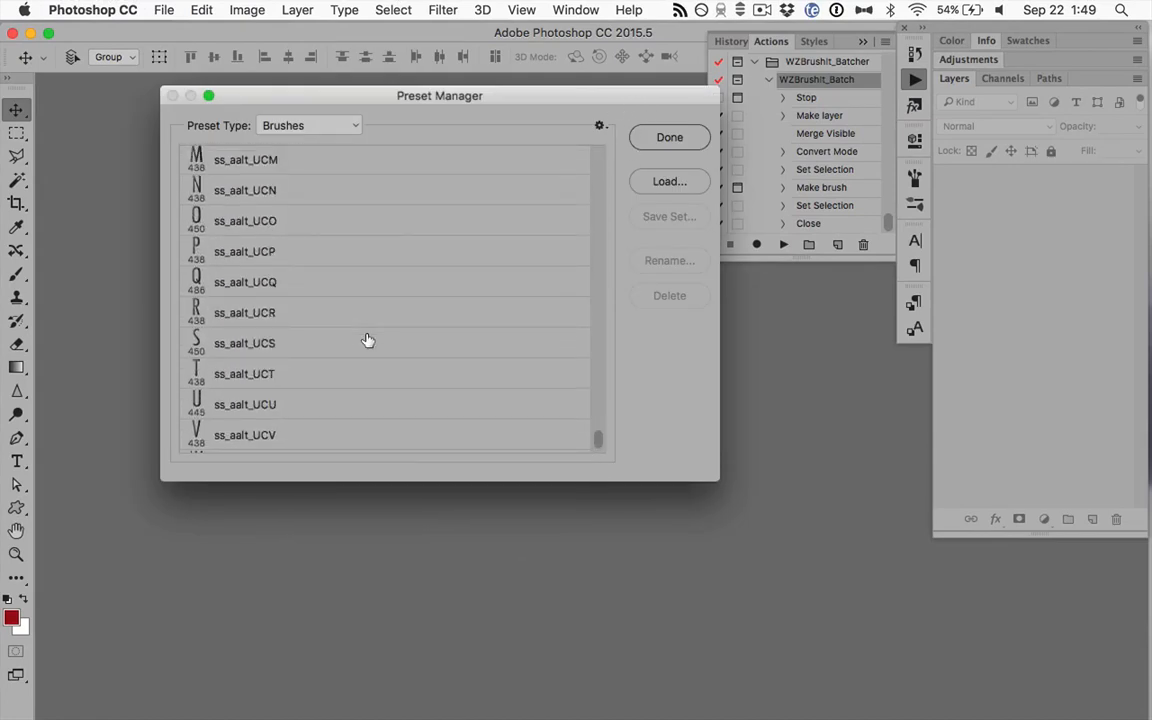
scroll(368, 341, "up", 10)
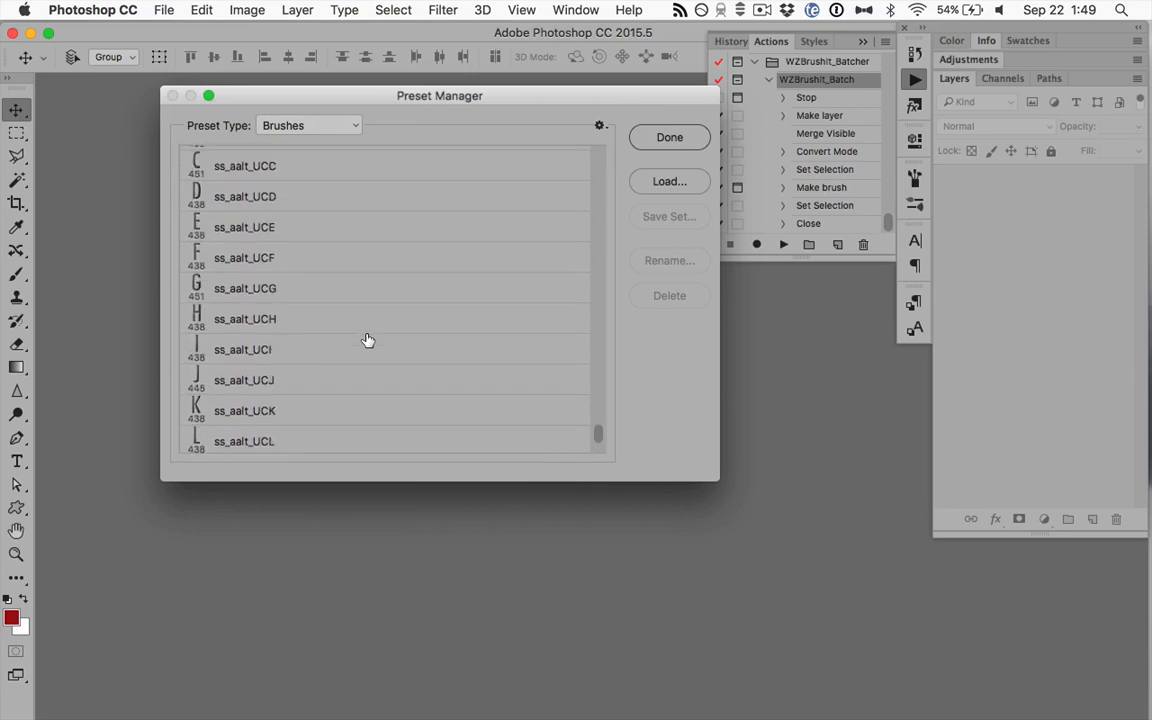
scroll(368, 341, "up", 8)
scroll(368, 341, "up", 5)
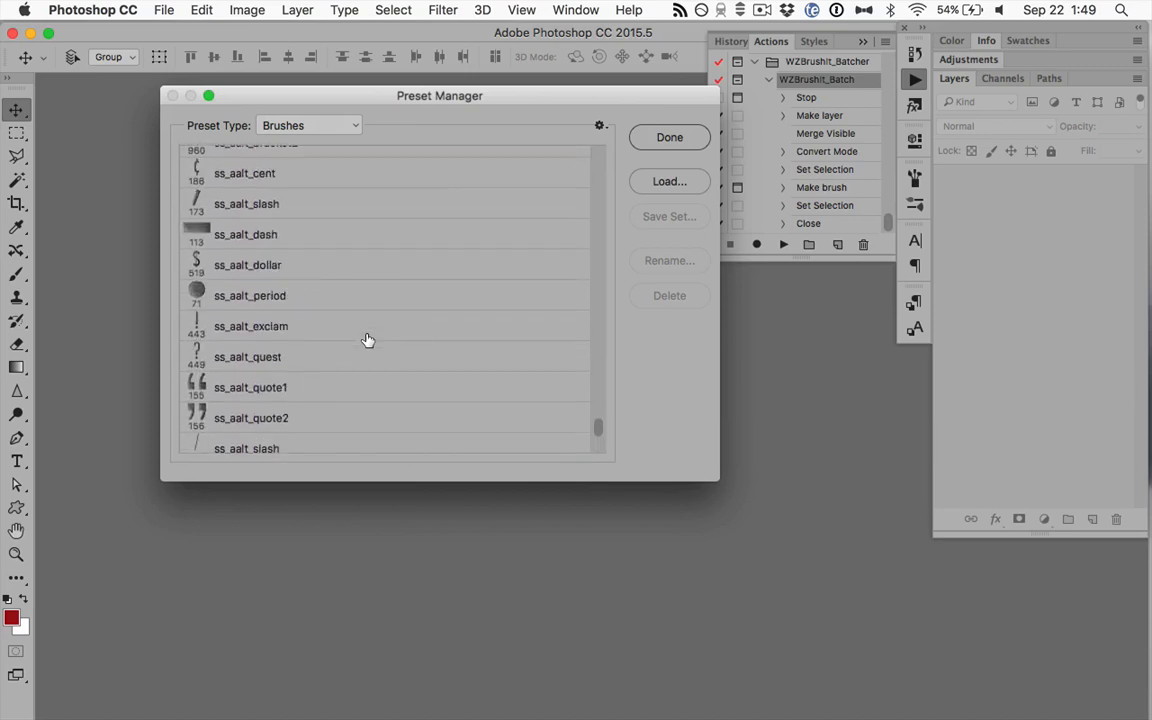
scroll(368, 341, "up", 3)
- Rename the ss_aalt_slash brush directly below the cent brush, replacing slash with accent
left_click(242, 301)
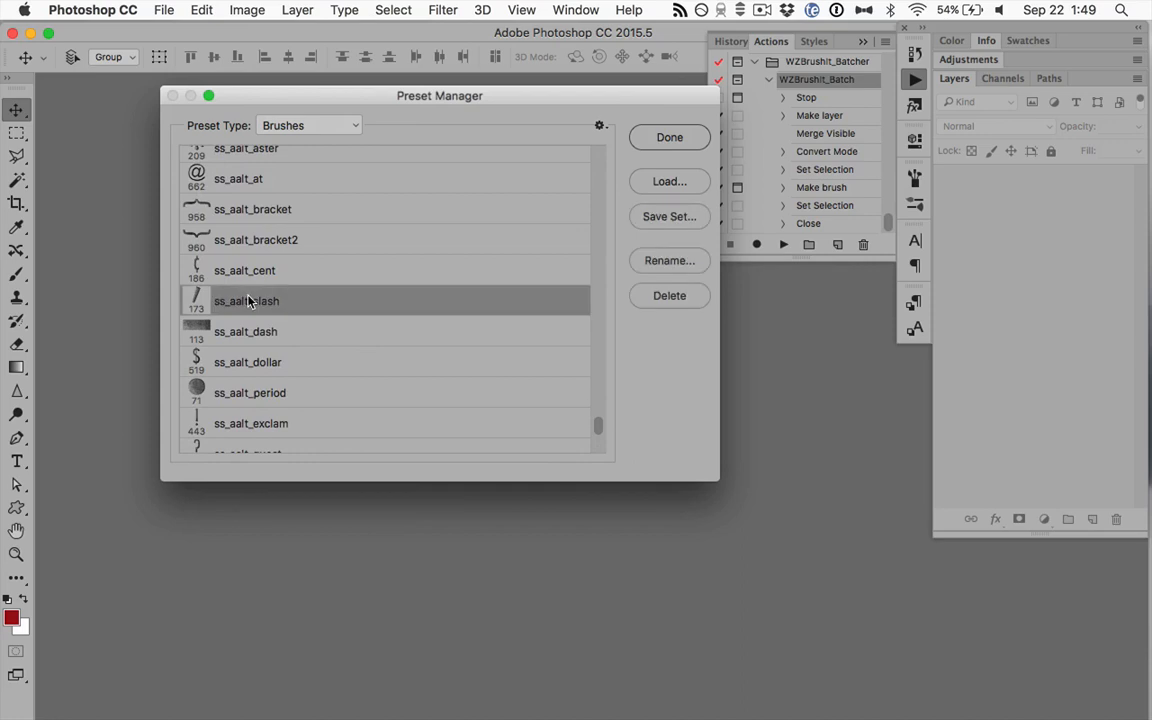
double_click(265, 309)
key("Right")
key("BackSpace")
key("BackSpace")
key("BackSpace")
key("BackSpace")
type("accent")
key("Return")
- Select the whole range of new alpha brushes from ss_aalt_lca through ss_aalt_UCZ
scroll(276, 288, "up", 15)
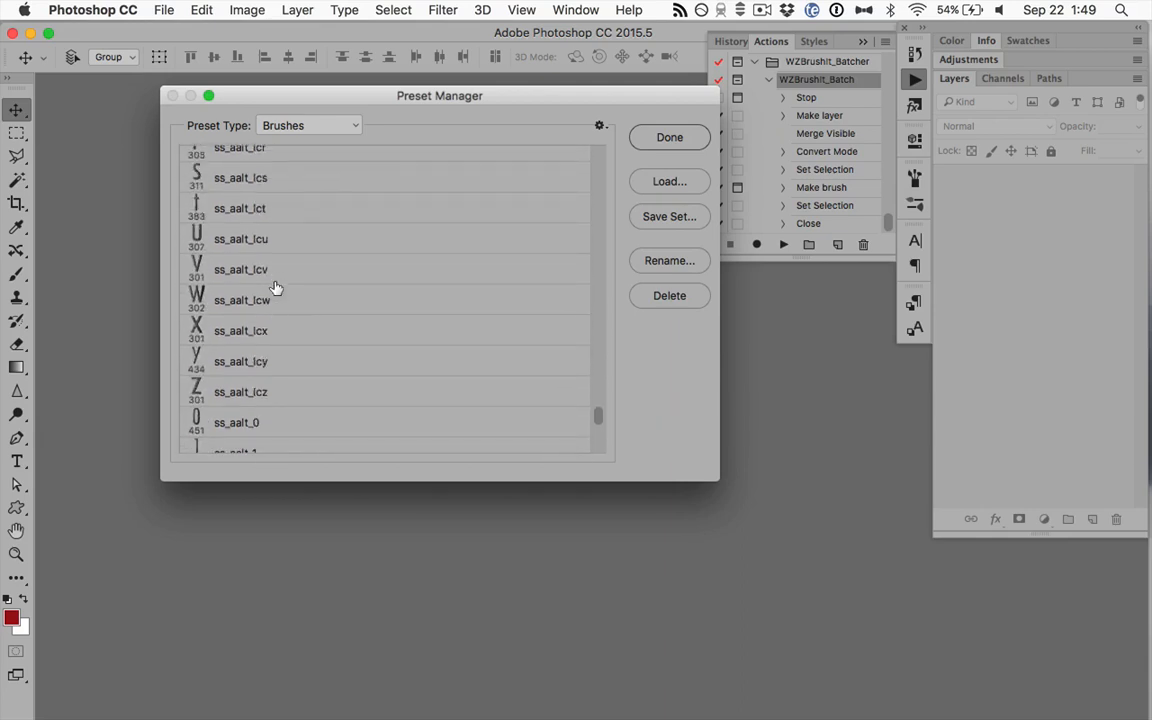
scroll(276, 288, "up", 5)
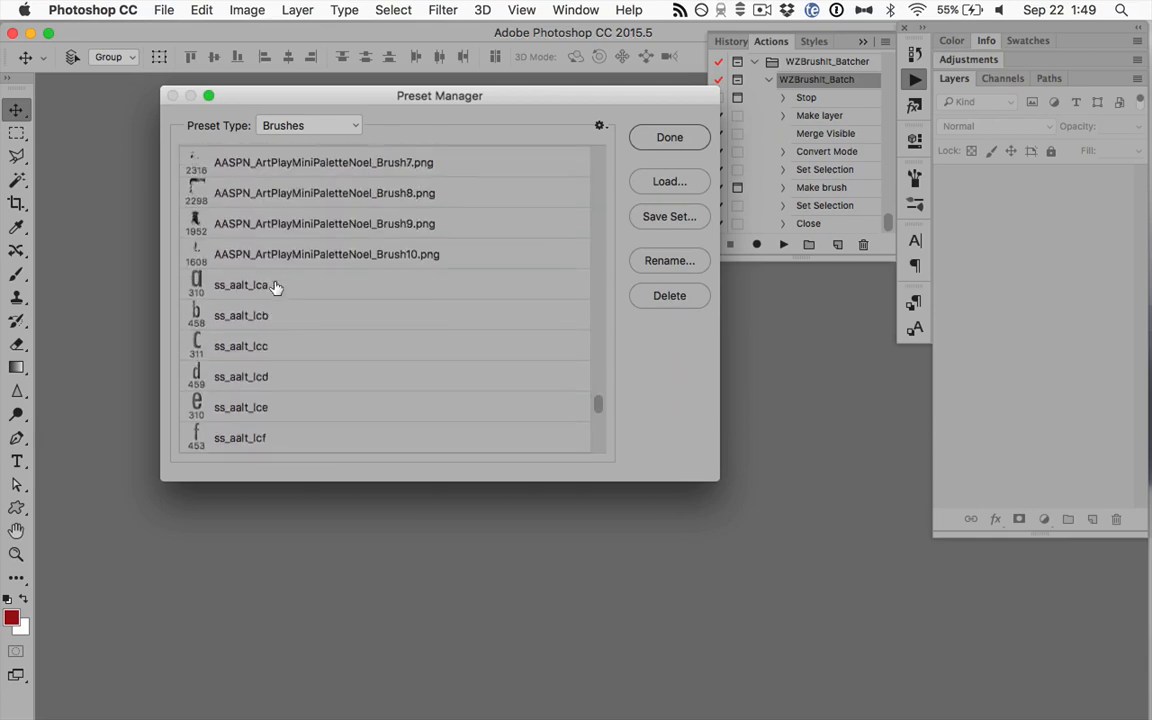
left_click(291, 287)
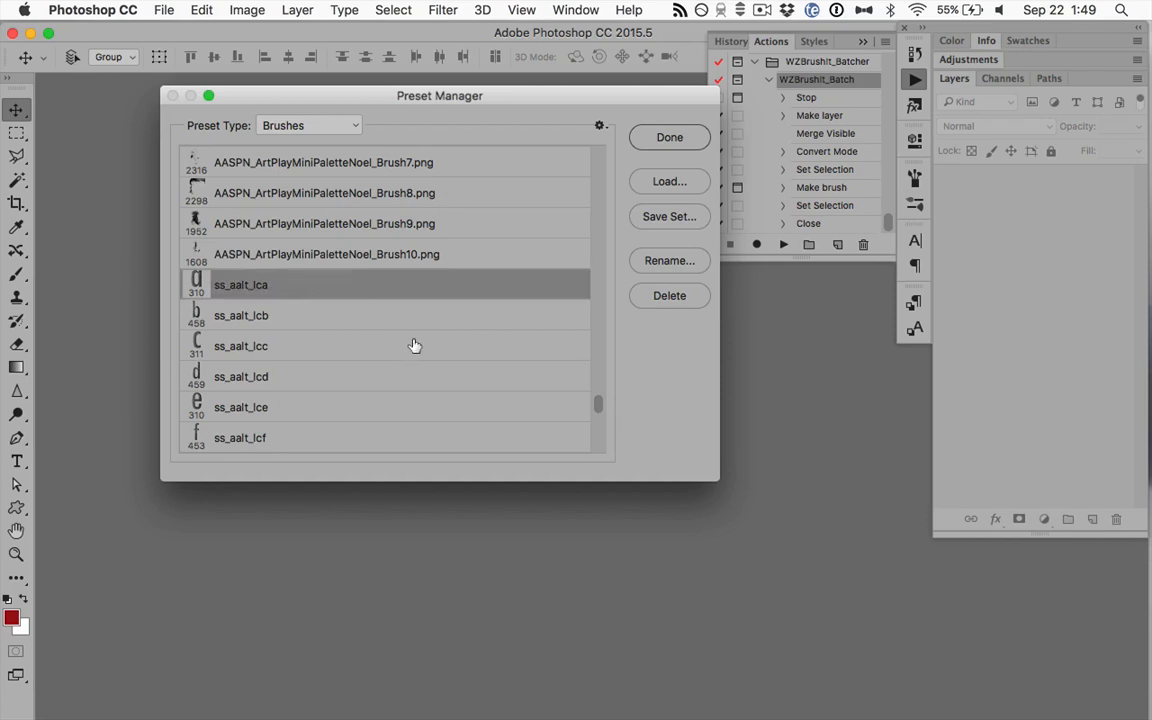
scroll(412, 345, "down", 4)
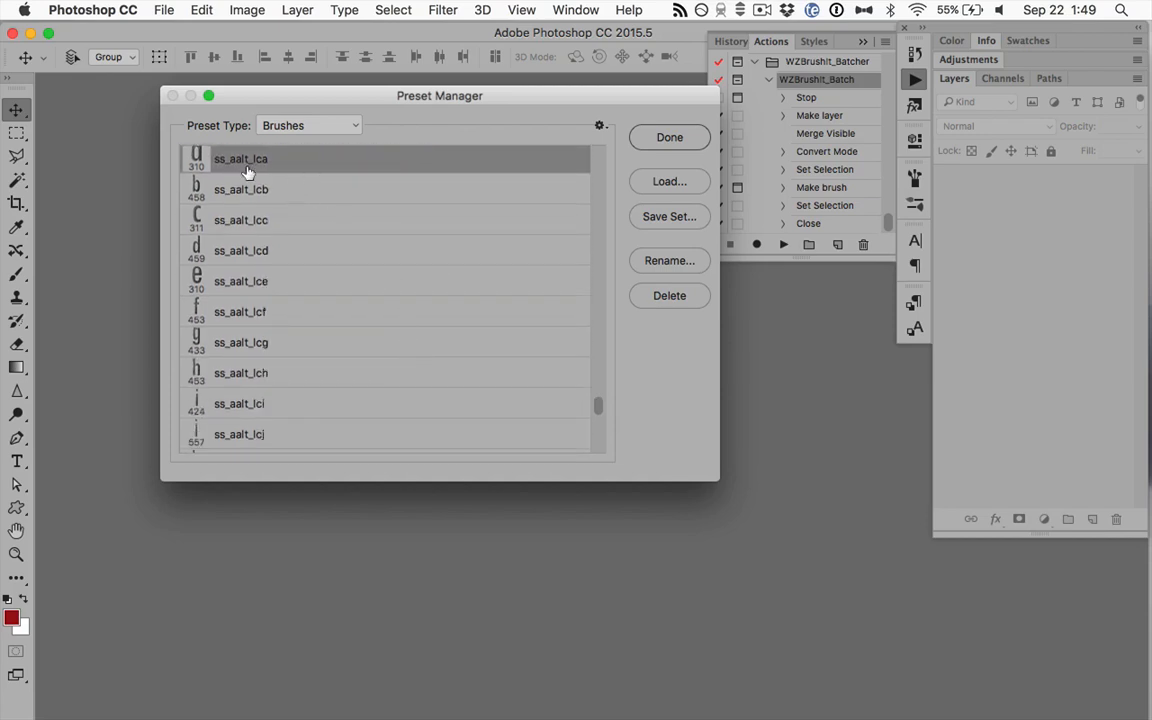
scroll(398, 224, "down", 10)
scroll(398, 224, "down", 3)
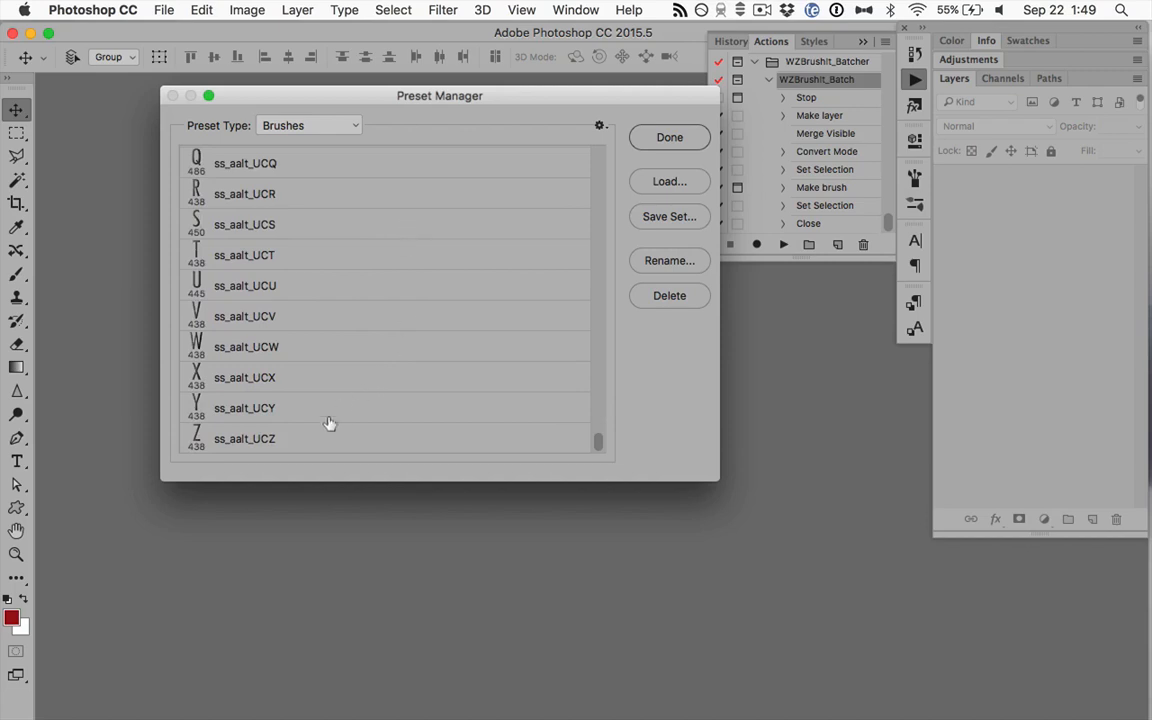
left_click(298, 430, "shift")
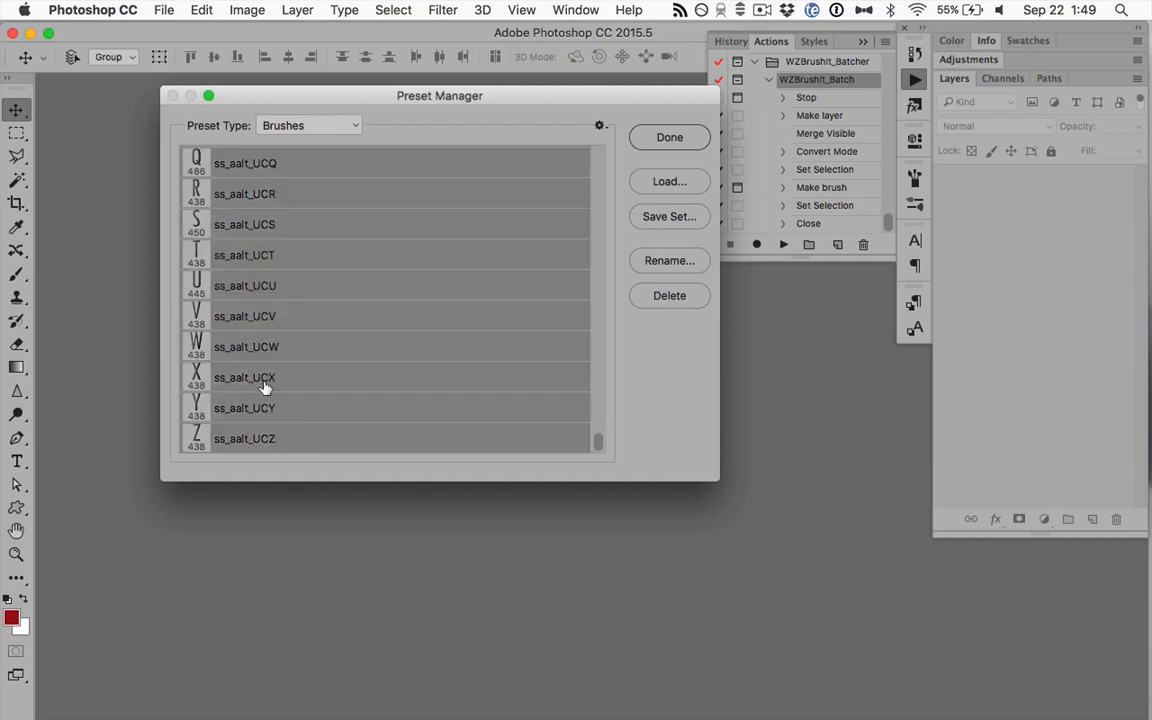
- Save the selected brushes as a set named ss_aalt_alphabrushes.abr in the StudioStories alpha folder
left_click(670, 217)
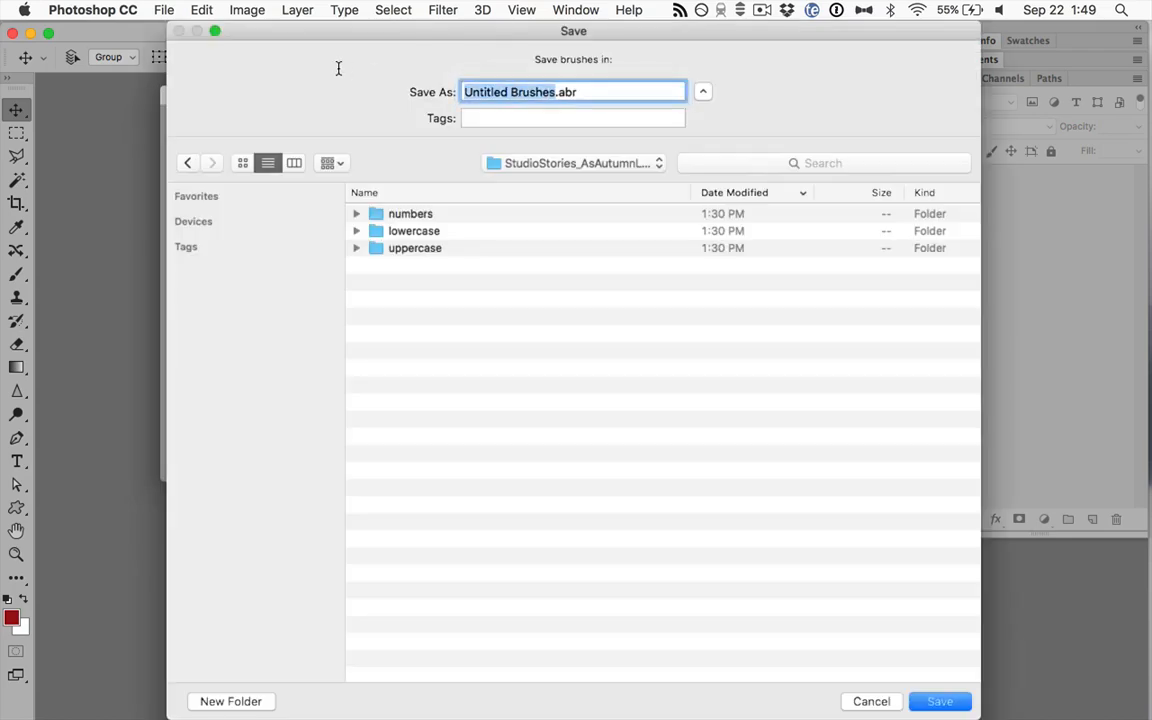
type("ss_a")
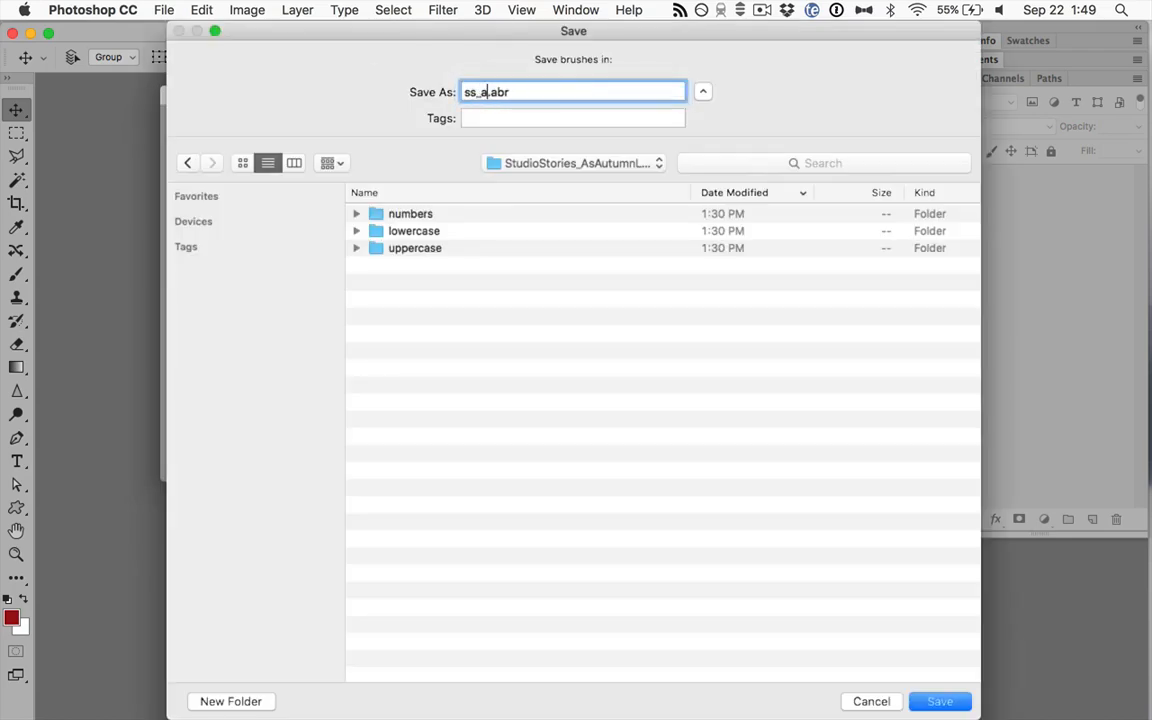
type("alt_alphabrushes")
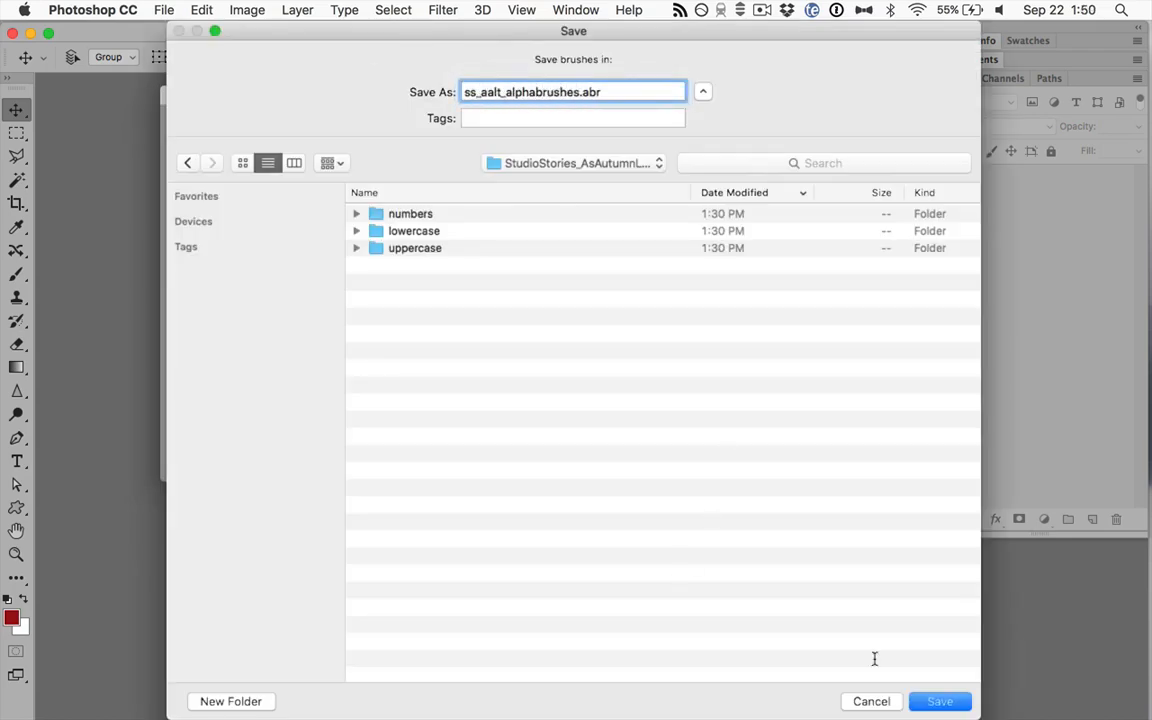
left_click(940, 701)
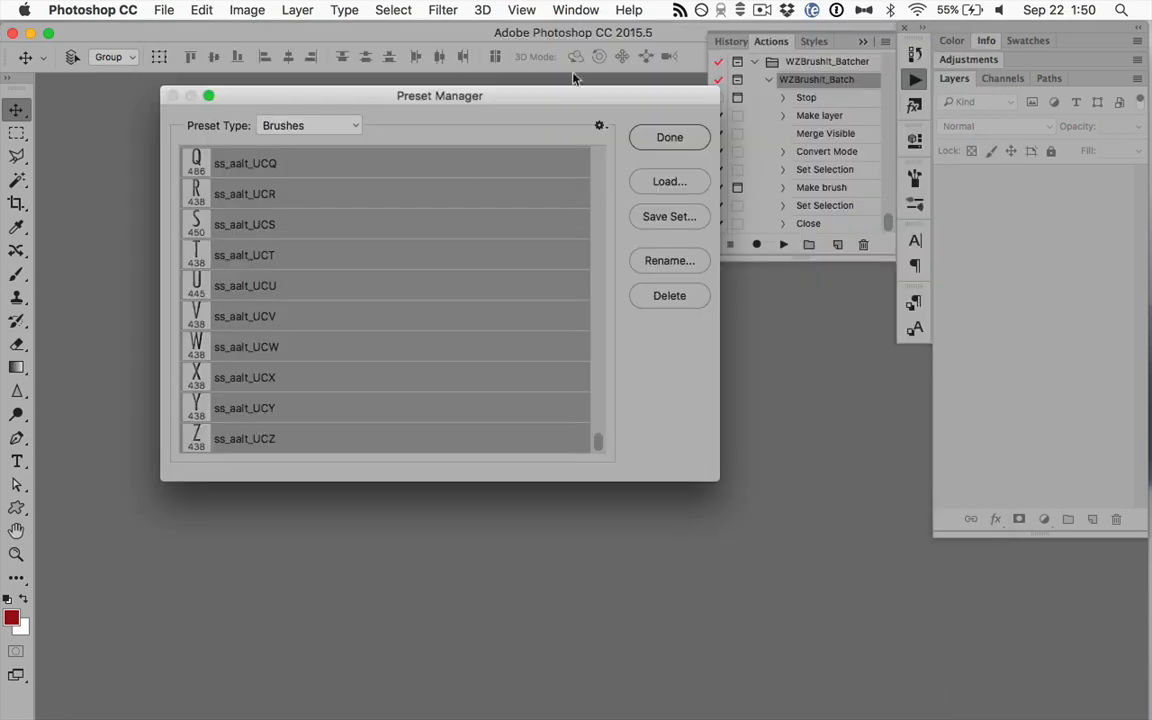
- Close the Preset Manager and create a new document from the 12 x 12 document type
left_click(670, 138)
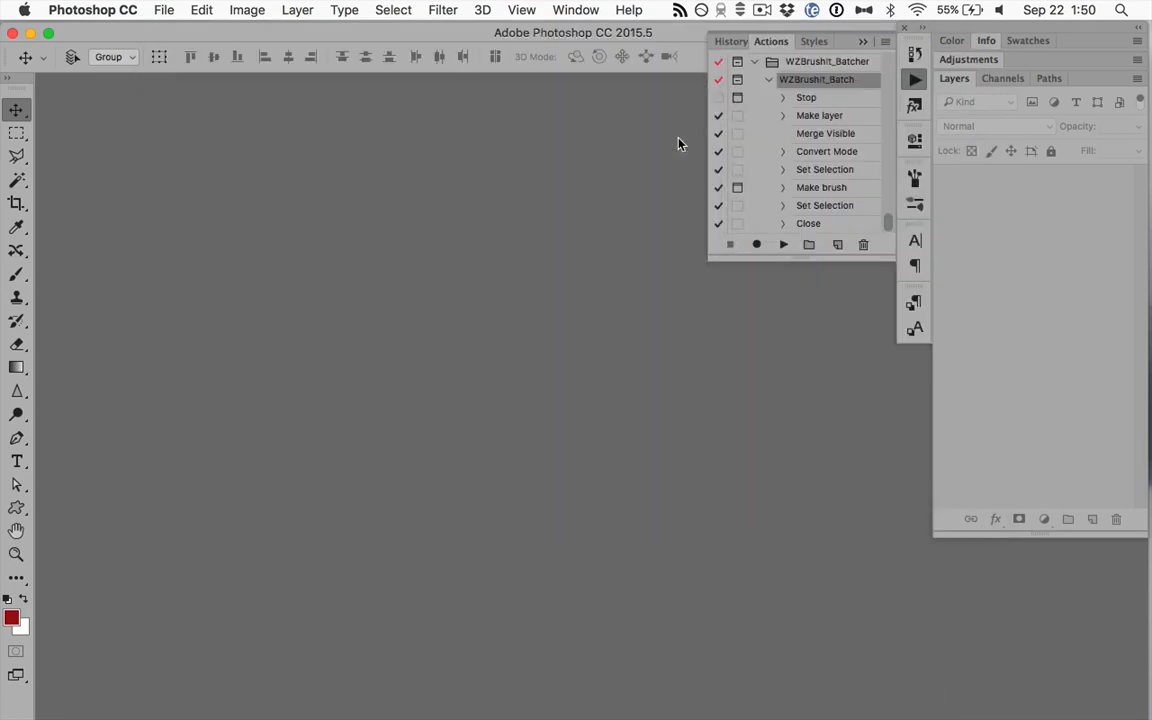
key("super+n")
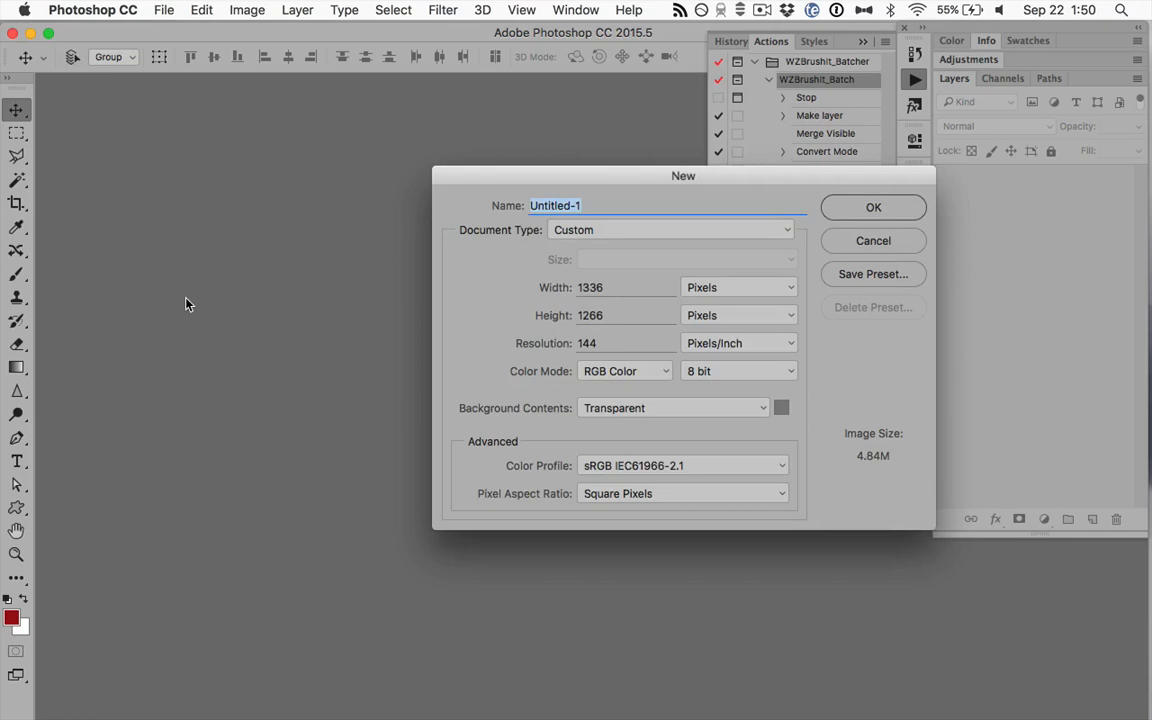
key("Tab")
key("Tab")
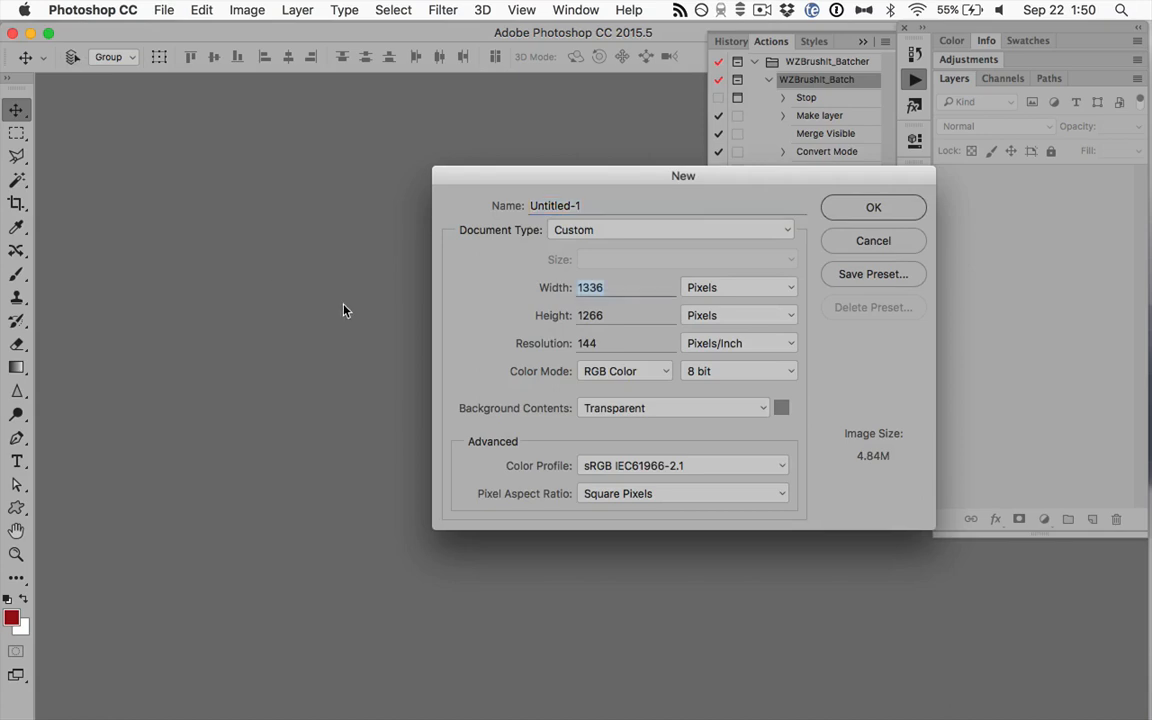
left_click(600, 231)
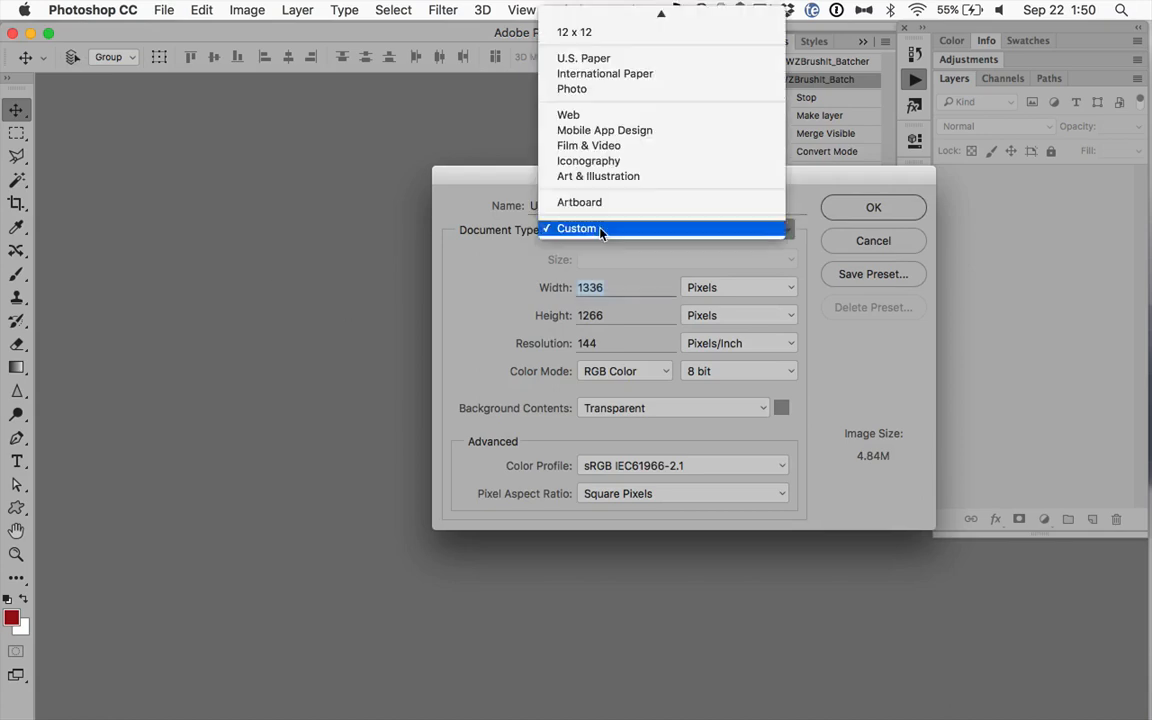
left_click(659, 34)
left_click(874, 208)
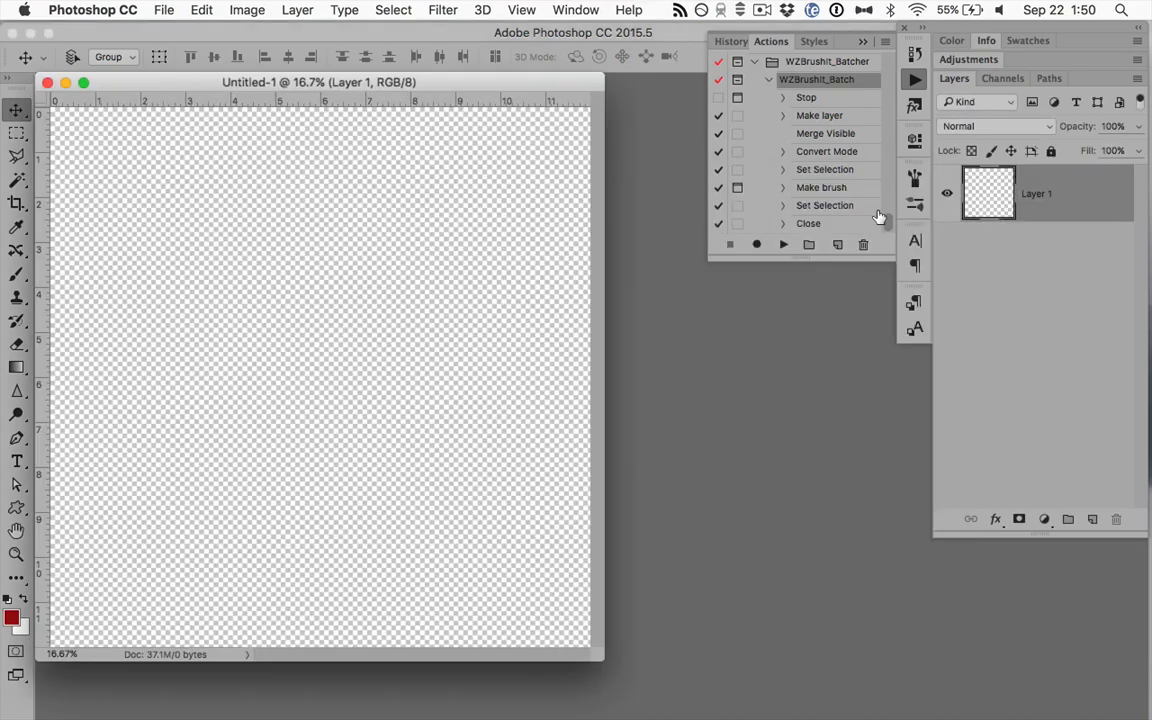
- Fill the document's layer with the white background color and add a new empty layer above it
key("super+BackSpace")
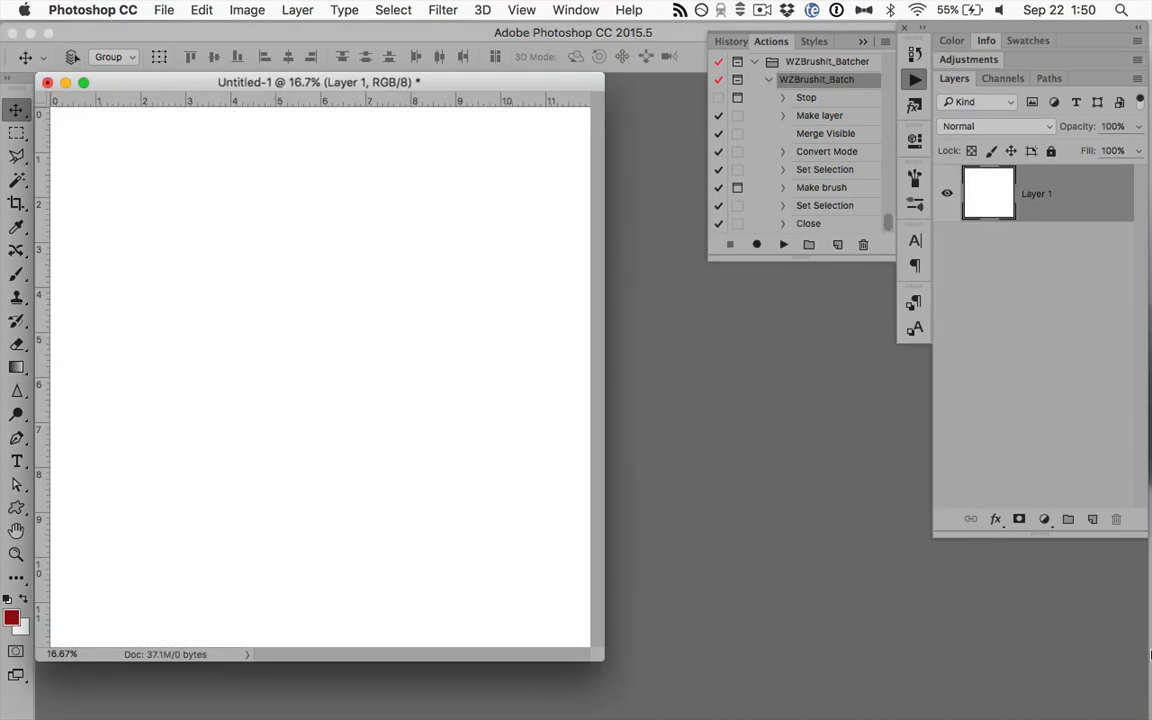
left_click(1093, 519)
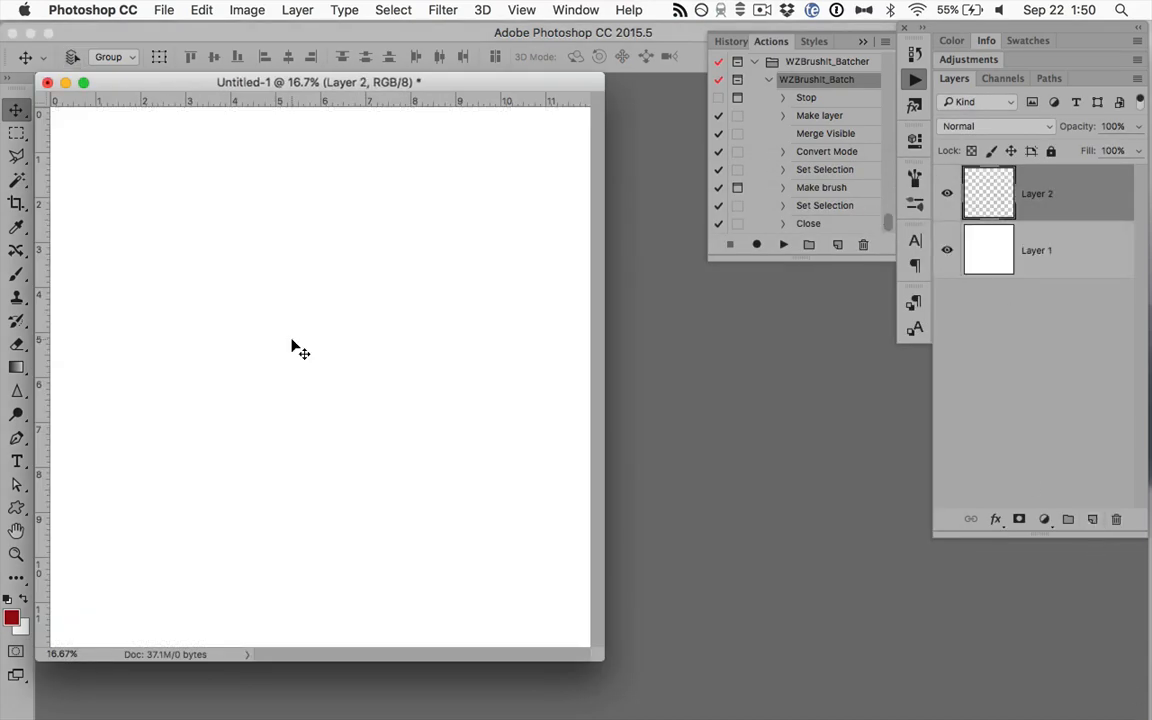
- Stamp a red H and E side by side on the new layer using the ss_aalt_UCH and ss_aalt_UCE brushes
key("b")
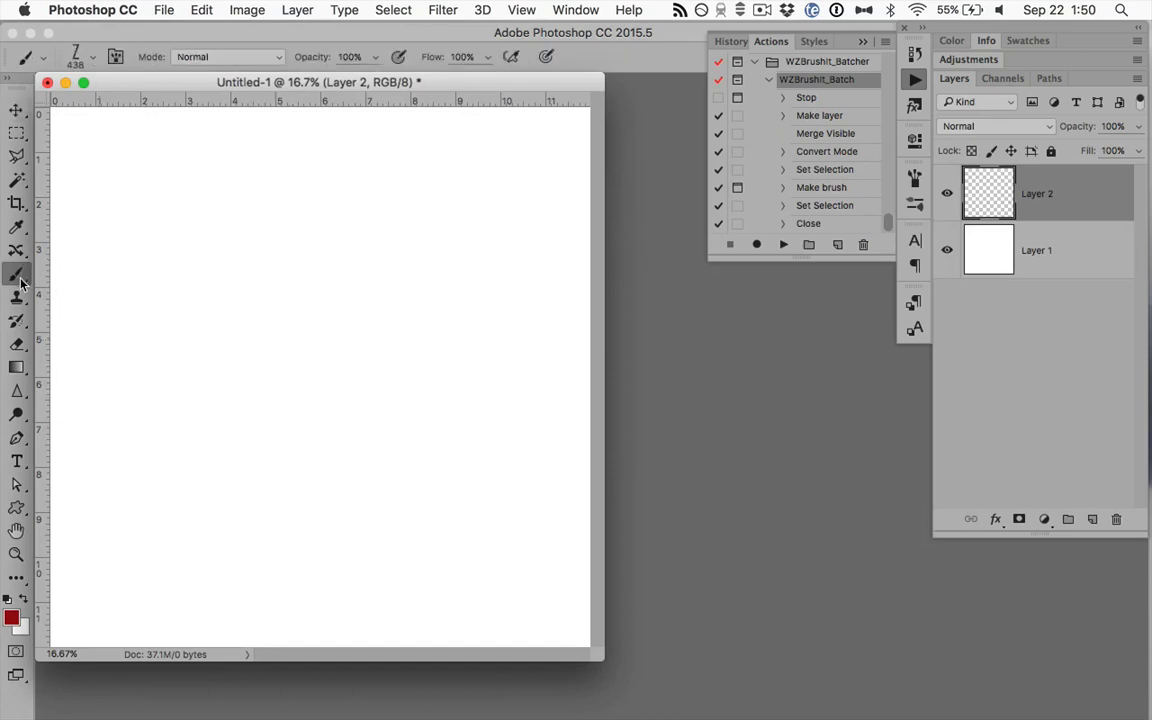
left_click(90, 58)
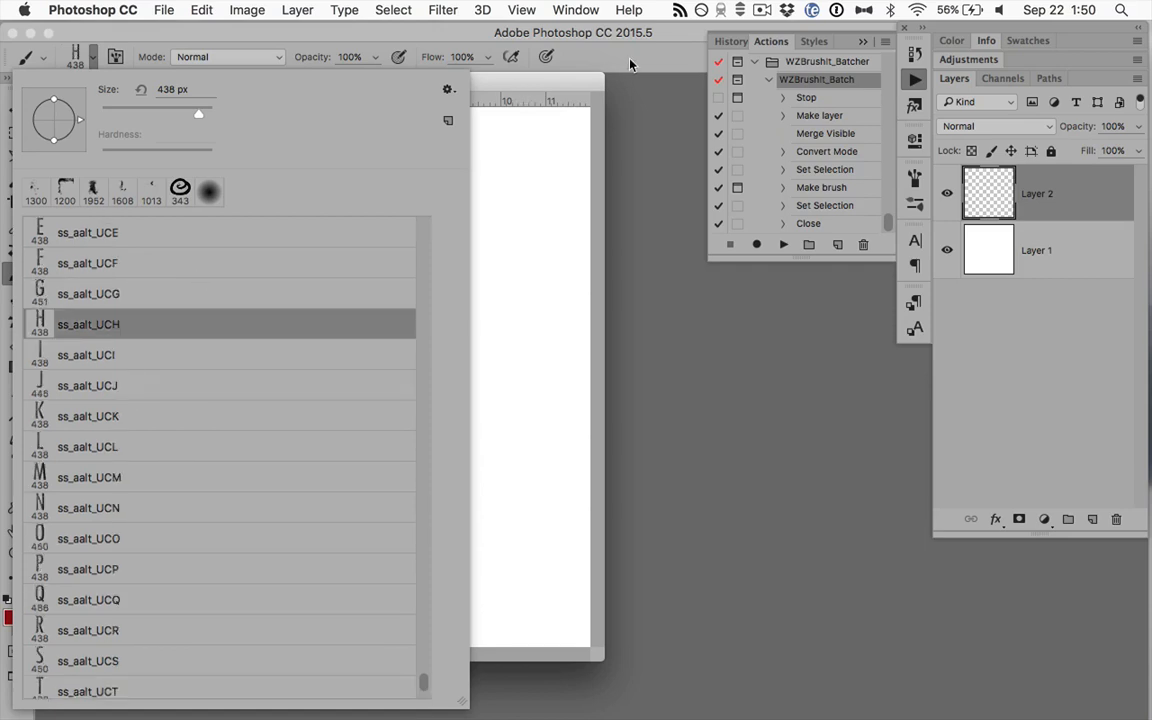
left_click(631, 60)
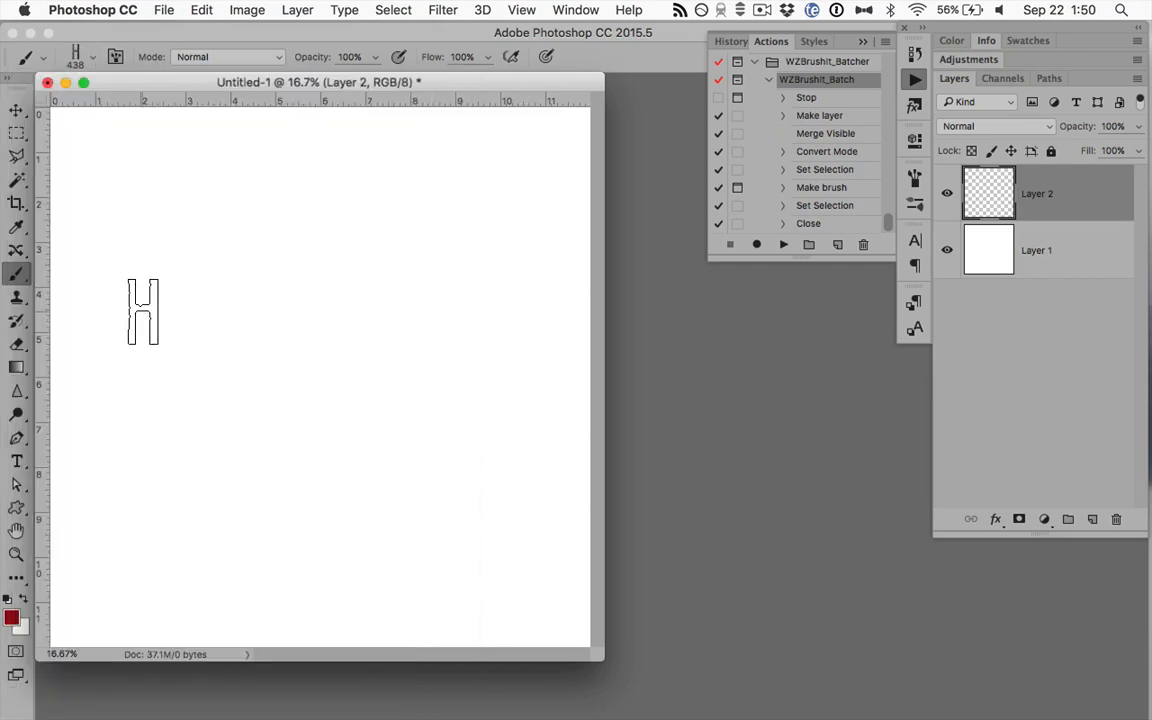
left_click(143, 311)
left_click(94, 60)
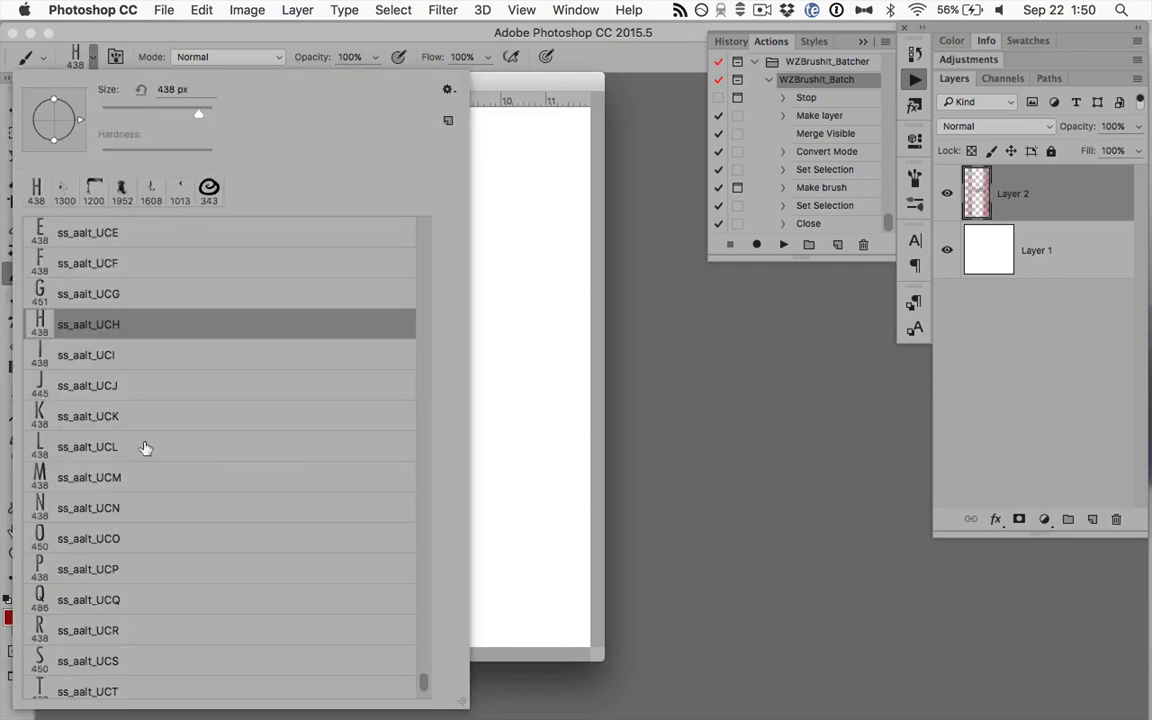
scroll(141, 514, "up", 2)
double_click(150, 306)
left_click(183, 306)
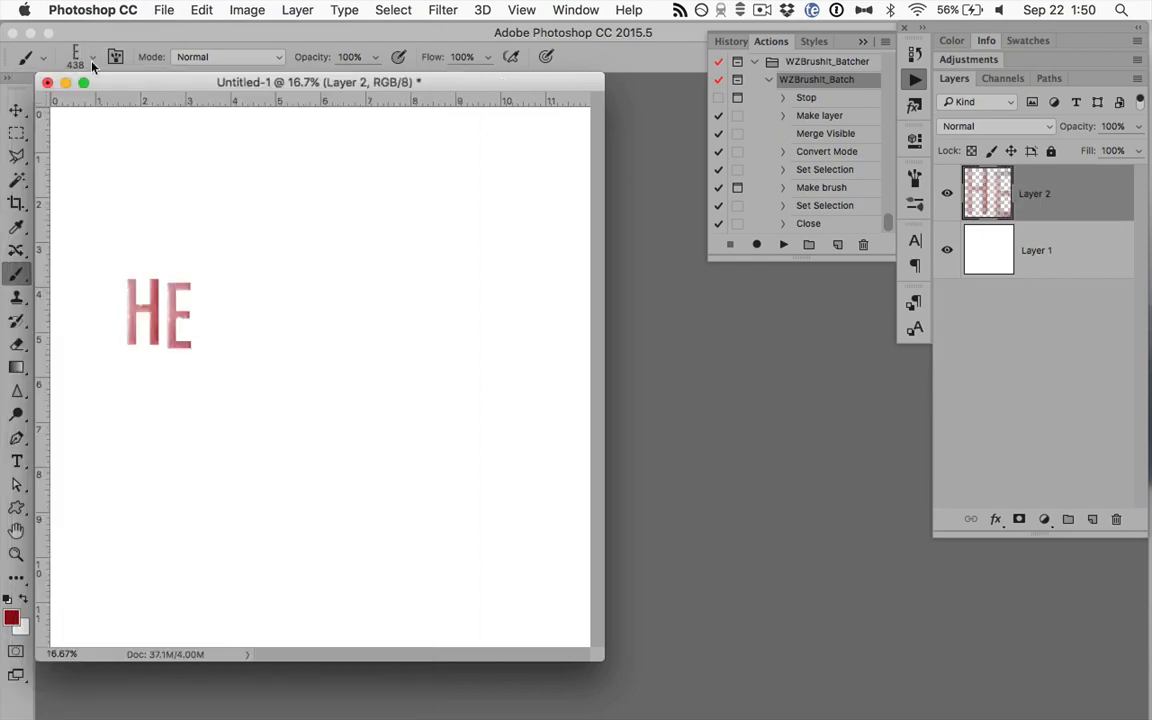
- Complete the word HELLO by stamping L twice with ss_aalt_UCL and O once with ss_aalt_UCO
left_click(92, 58)
double_click(120, 283)
left_click(210, 311)
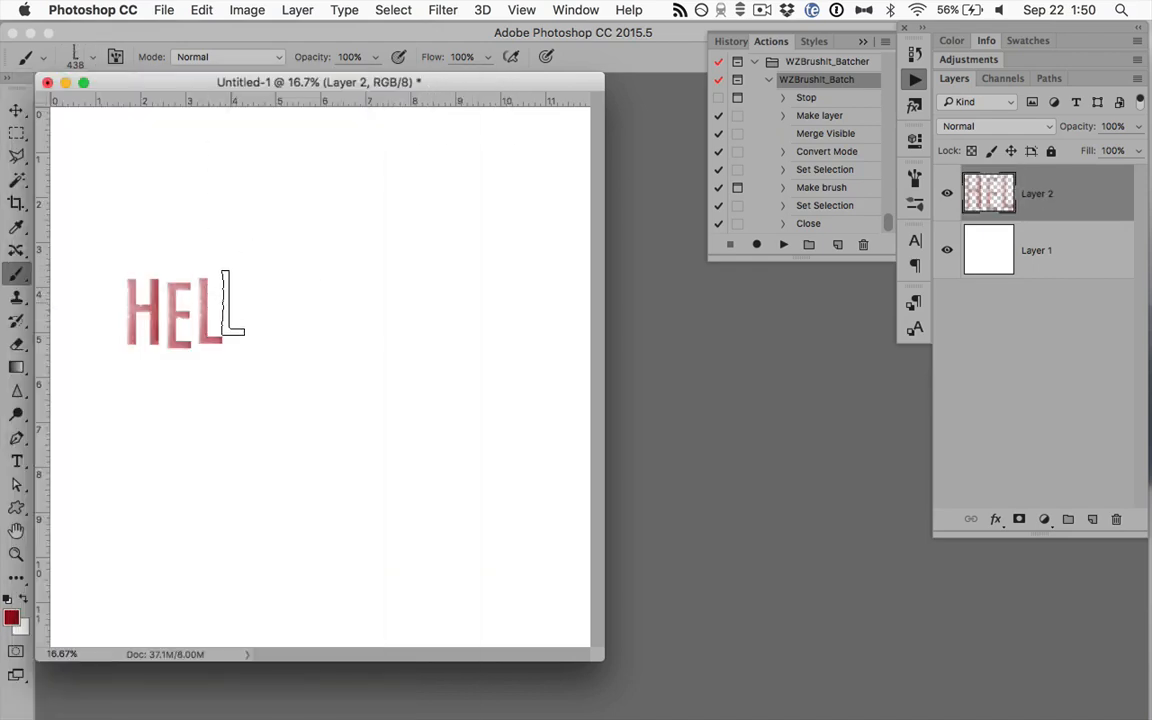
left_click(92, 58)
left_click(100, 402)
key("Return")
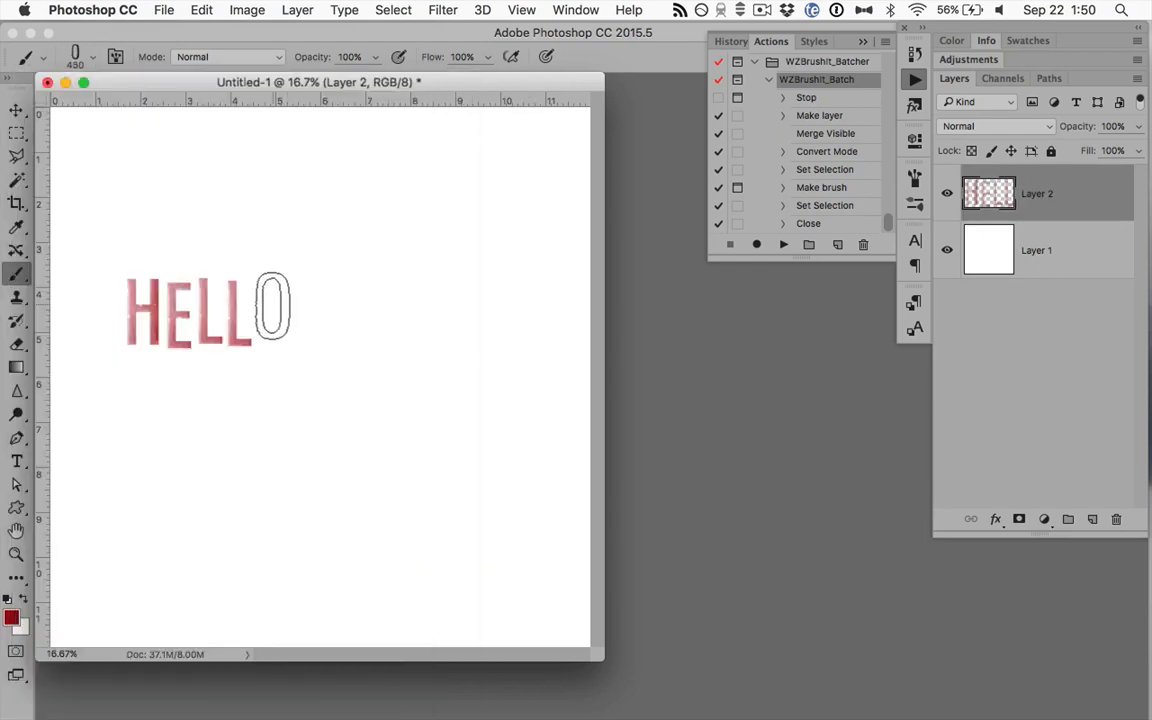
left_click(272, 308)
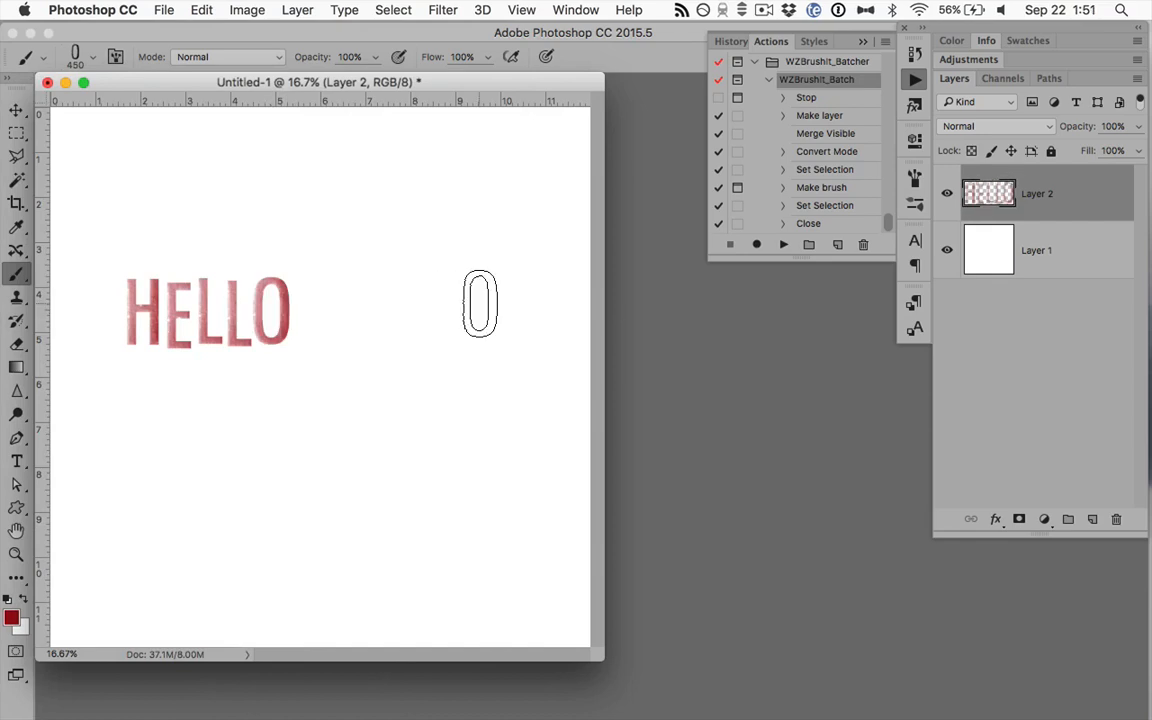